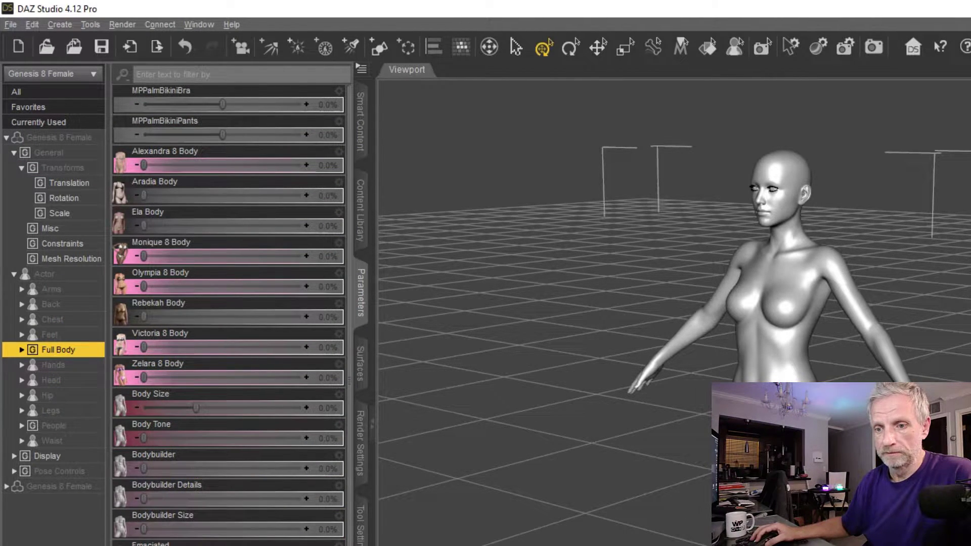
Step: Dial the Genesis 8 Female full-body morphs: Olympia 8 Body to about 54%, Heavy to about 52% and Pear Figure to about 54%
drag(144, 286, 221, 274)
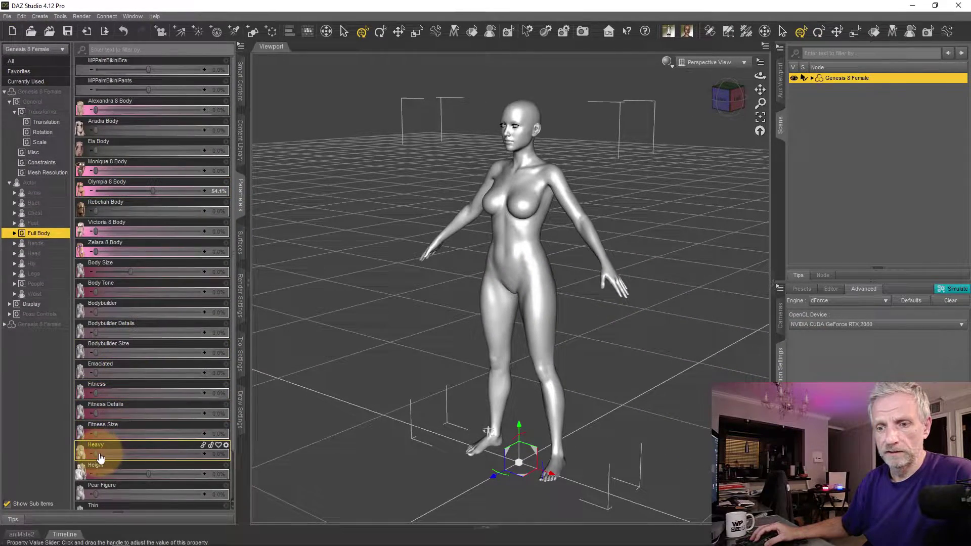
drag(97, 454, 151, 453)
scroll(202, 394, down, 3)
drag(96, 442, 153, 442)
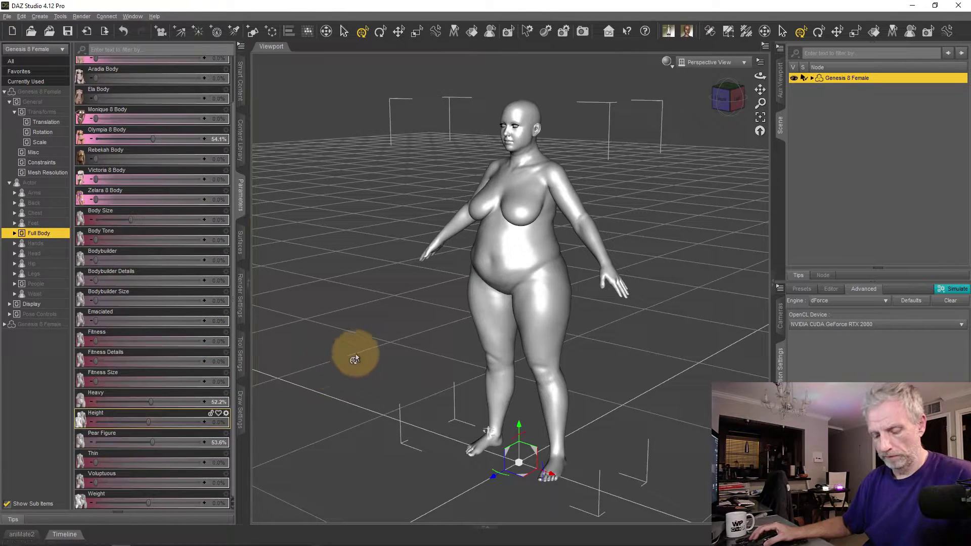
ctrl+alt+drag(445, 355, 449, 360)
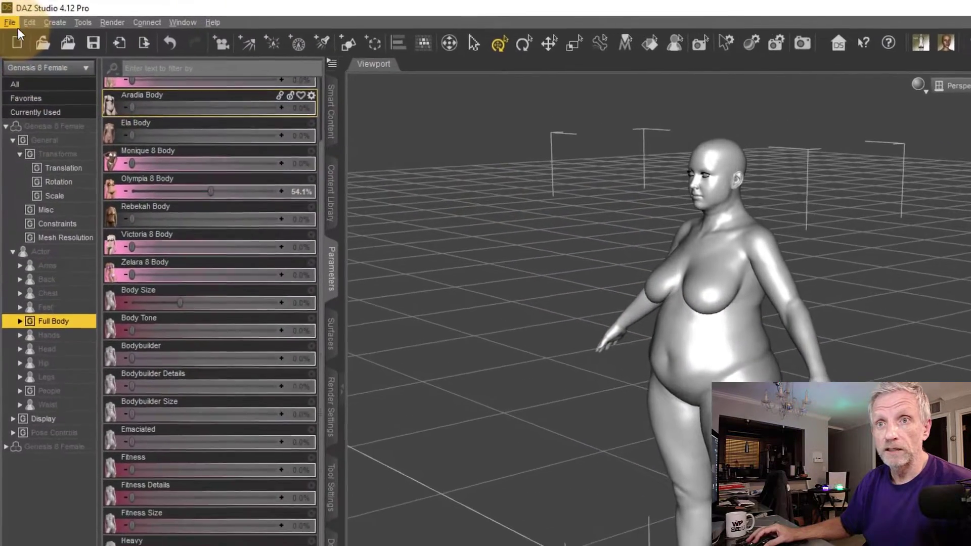
Step: Send the morphed figure to Hexagon and dismiss its news window, opting not to show the same news twice
click(11, 18)
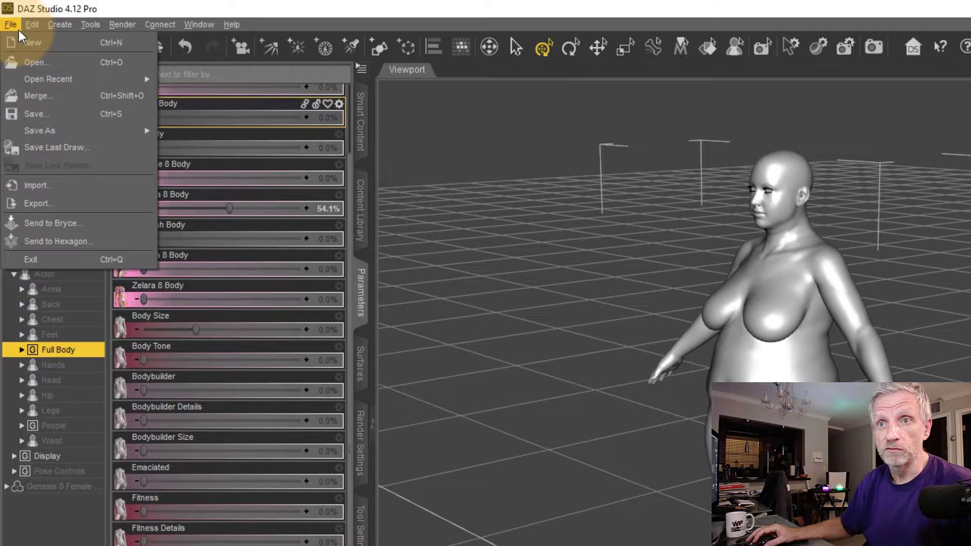
click(114, 242)
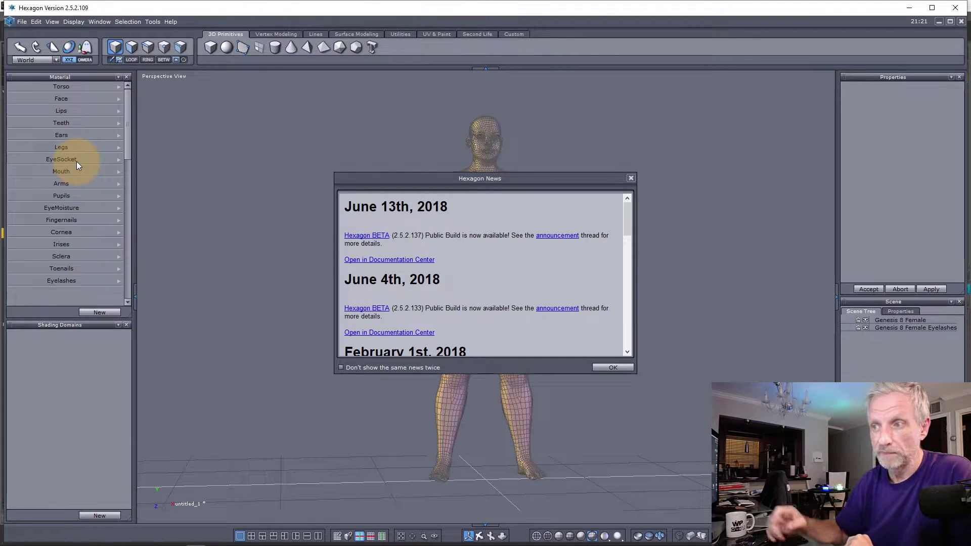
click(341, 368)
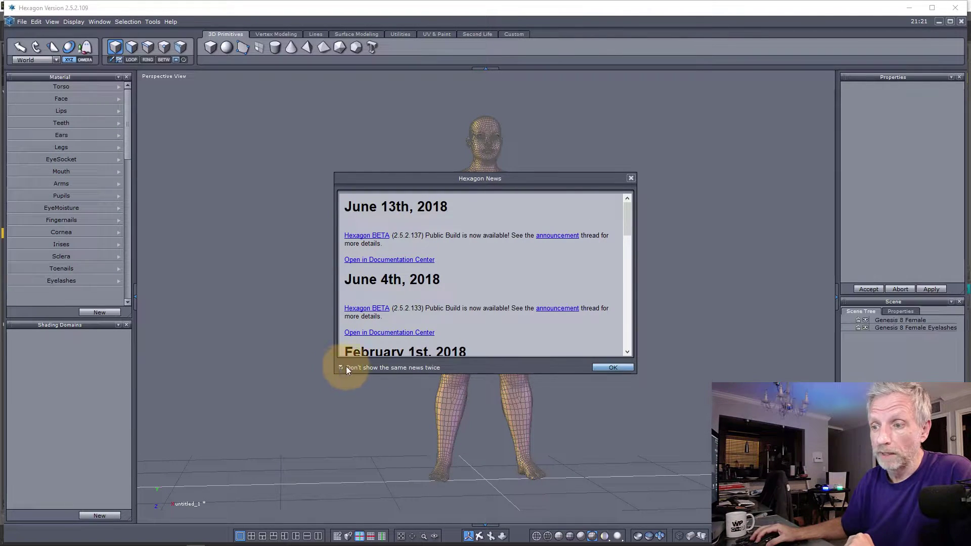
click(613, 368)
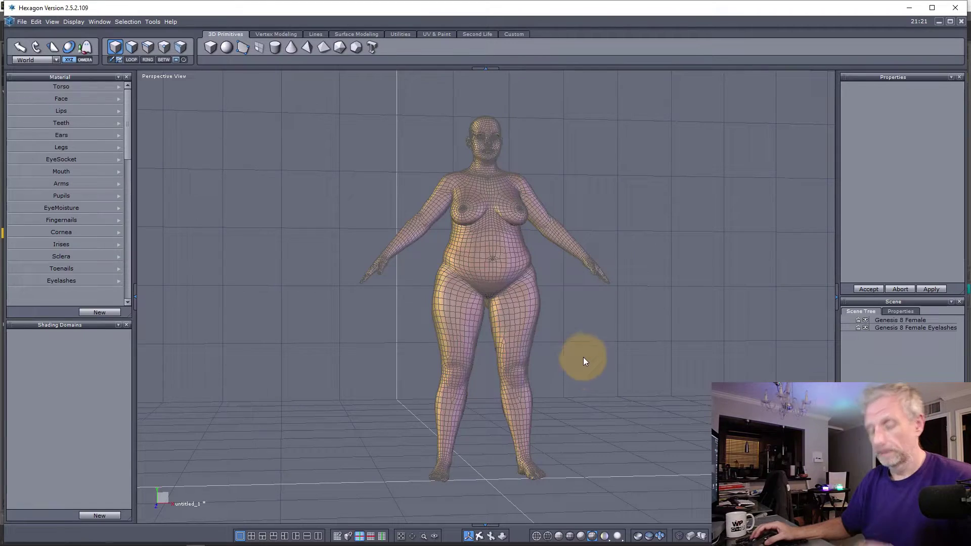
right_drag(587, 350, 254, 388)
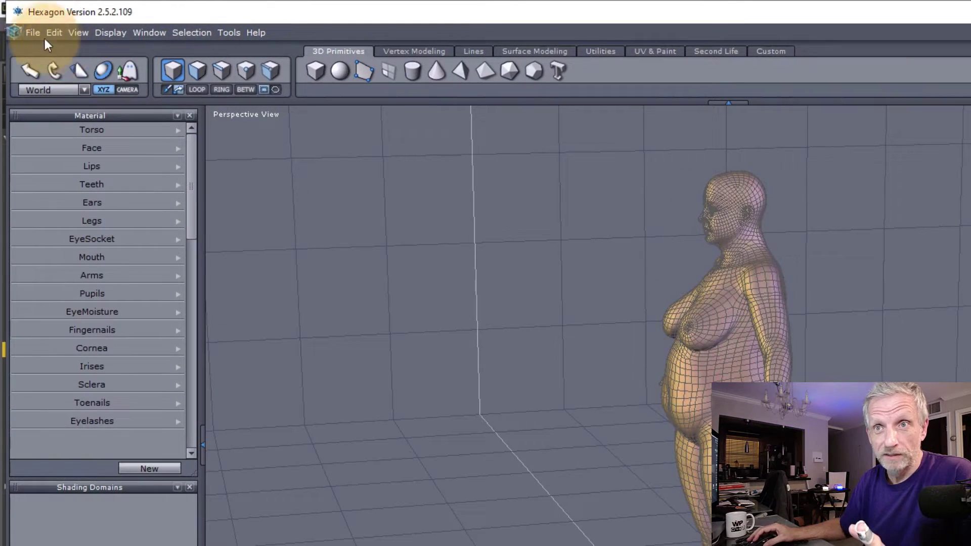
Step: Try to send the scene back to Daz Studio with no items selected, and check for it in Daz Studio
click(33, 32)
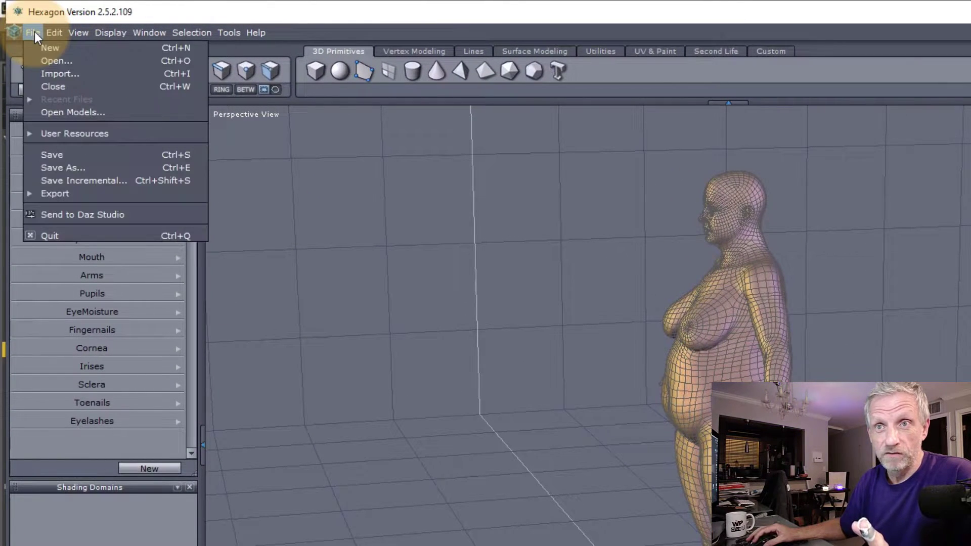
click(142, 215)
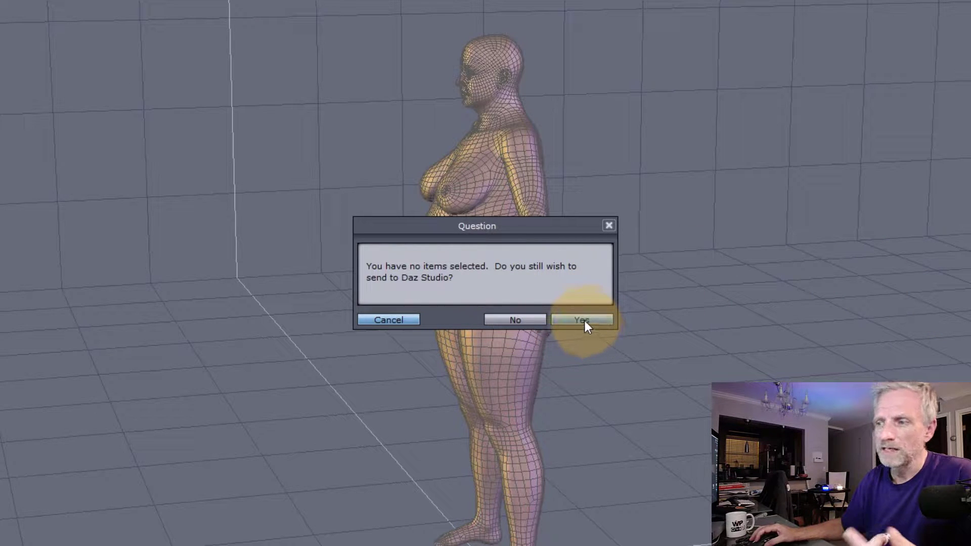
click(583, 320)
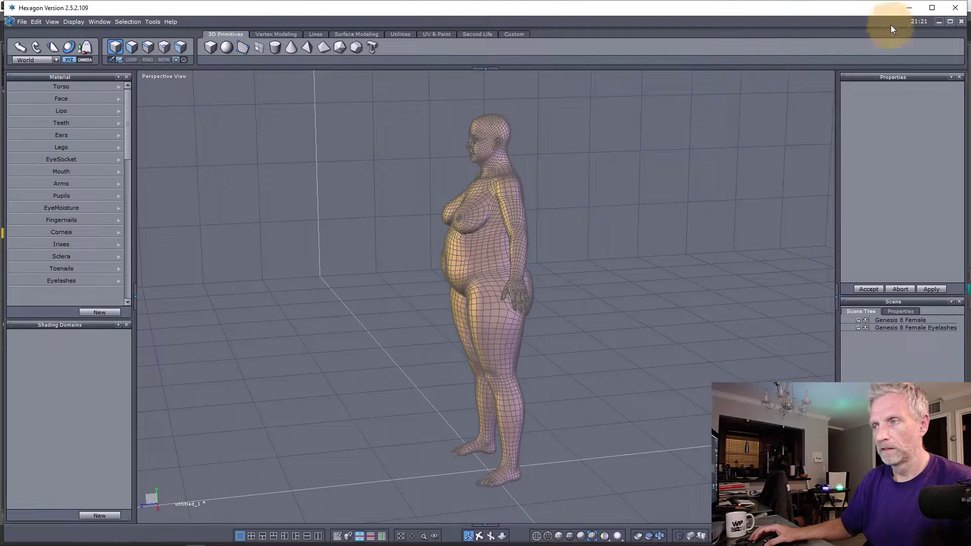
click(909, 8)
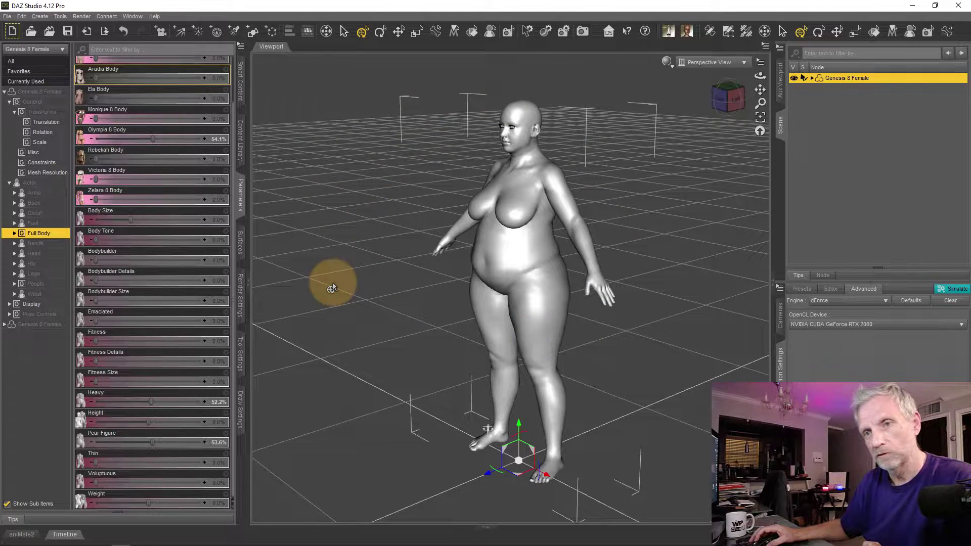
Step: Return to Hexagon, select Genesis 8 Female in the scene tree, send it to Daz Studio and switch to Daz Studio
key(alt+Tab)
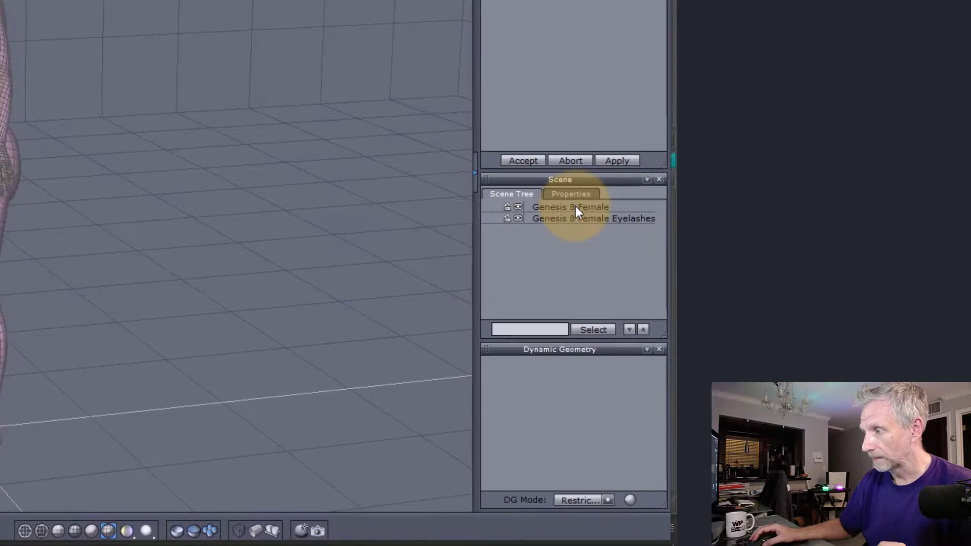
click(575, 208)
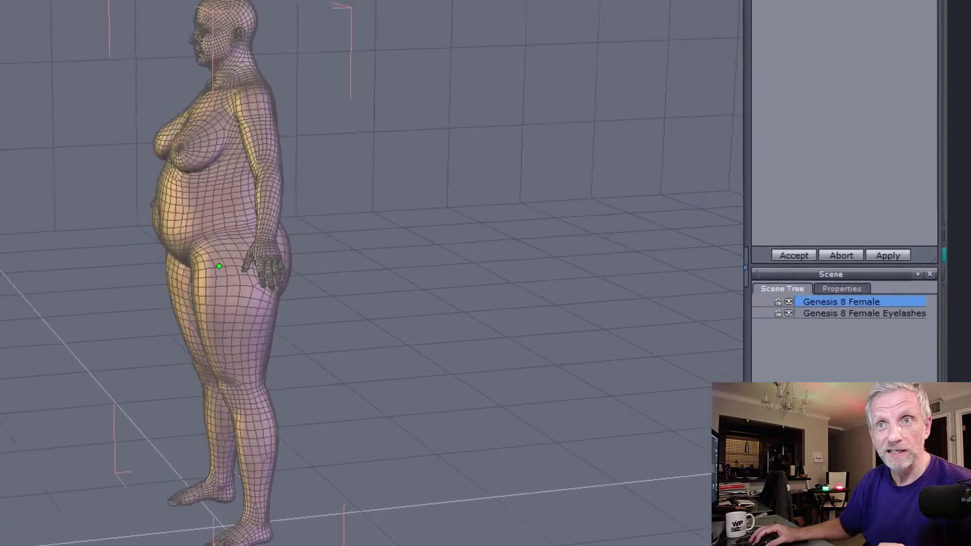
click(27, 29)
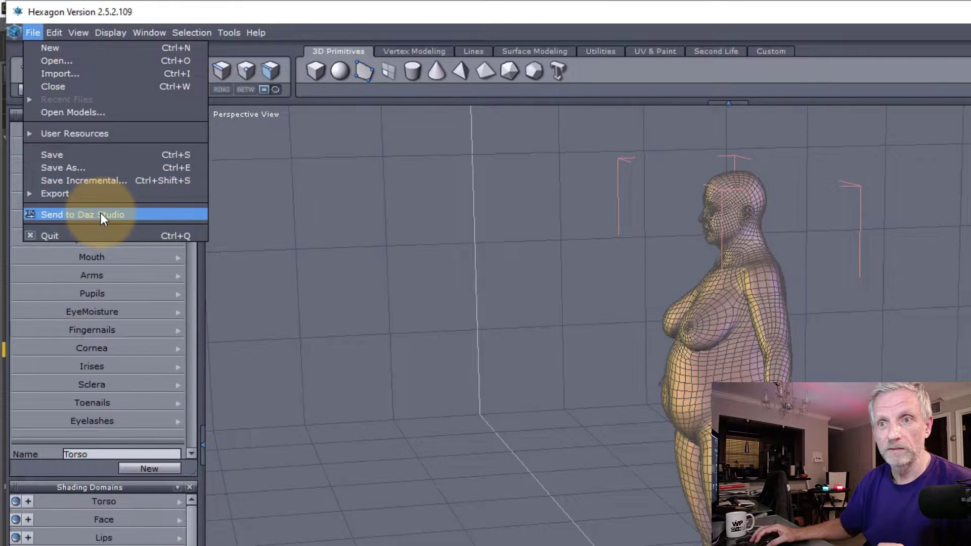
click(132, 218)
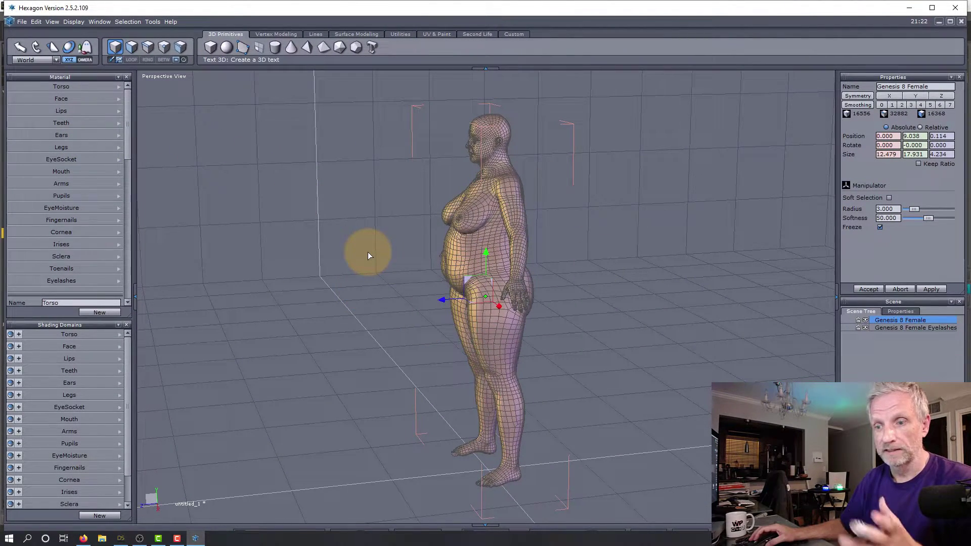
click(122, 539)
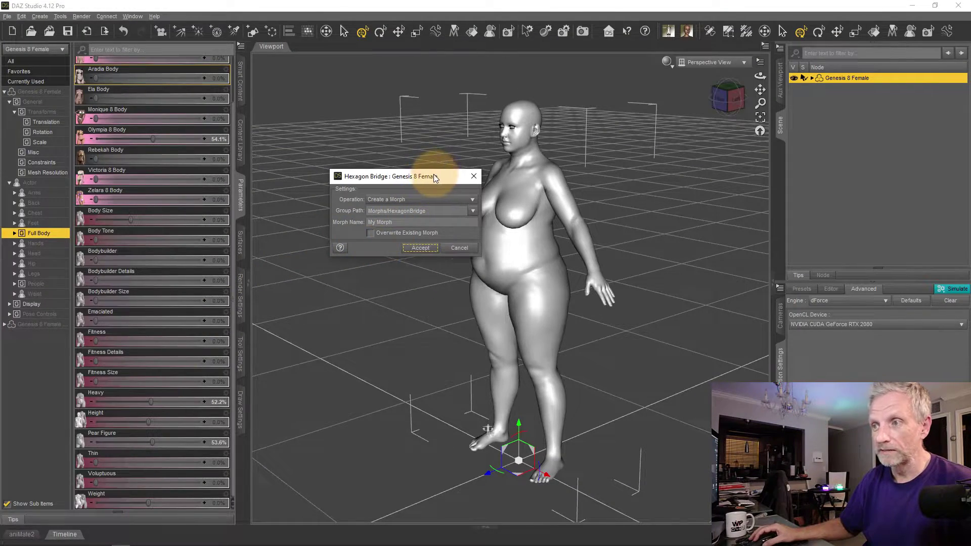
Step: Accept the Hexagon Bridge import with operation Create a Morph, group path Morphs/HexagonBridge and morph name My Morph
drag(434, 178, 377, 153)
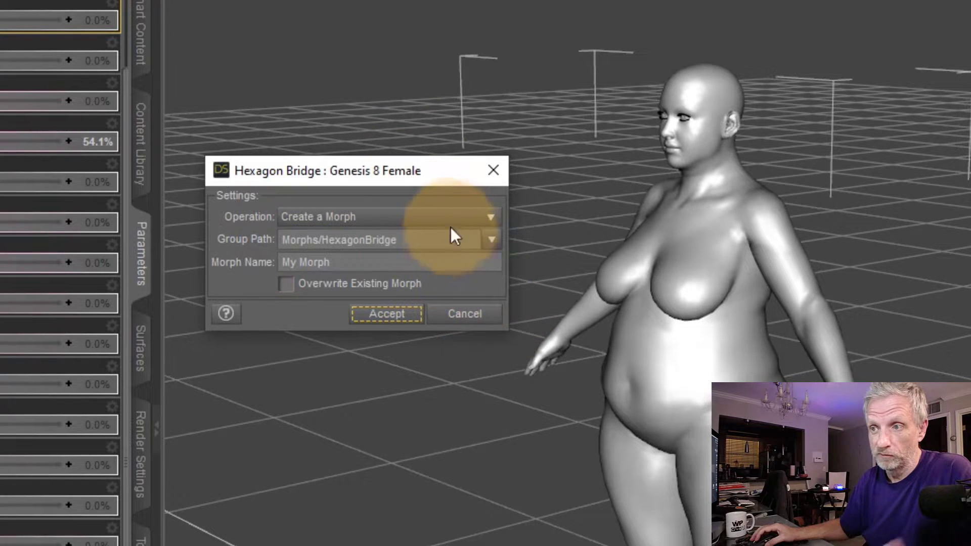
click(425, 217)
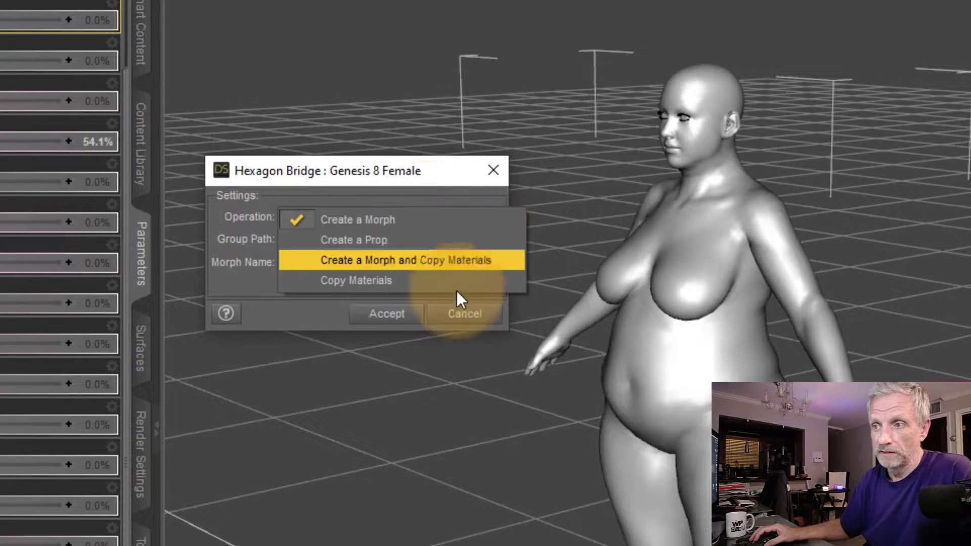
click(415, 221)
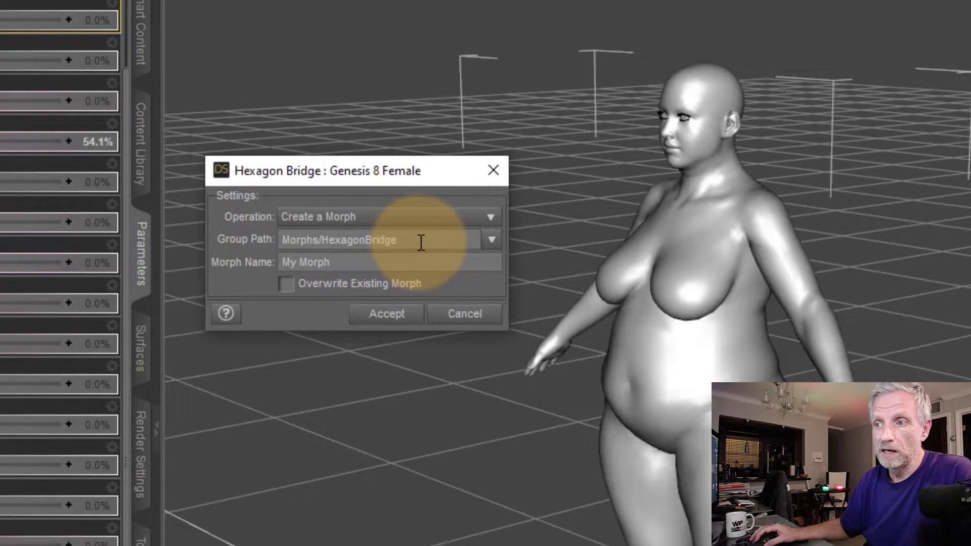
drag(420, 242, 251, 223)
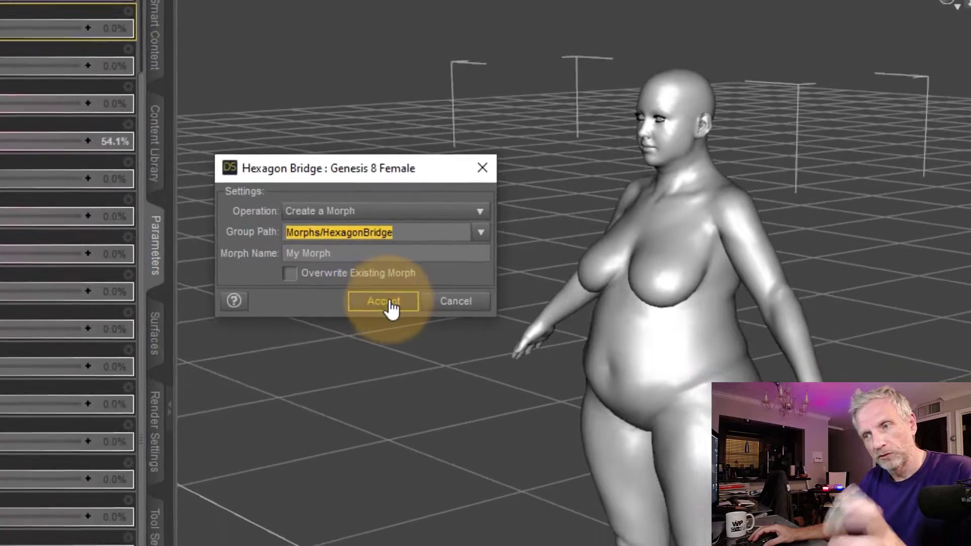
click(399, 320)
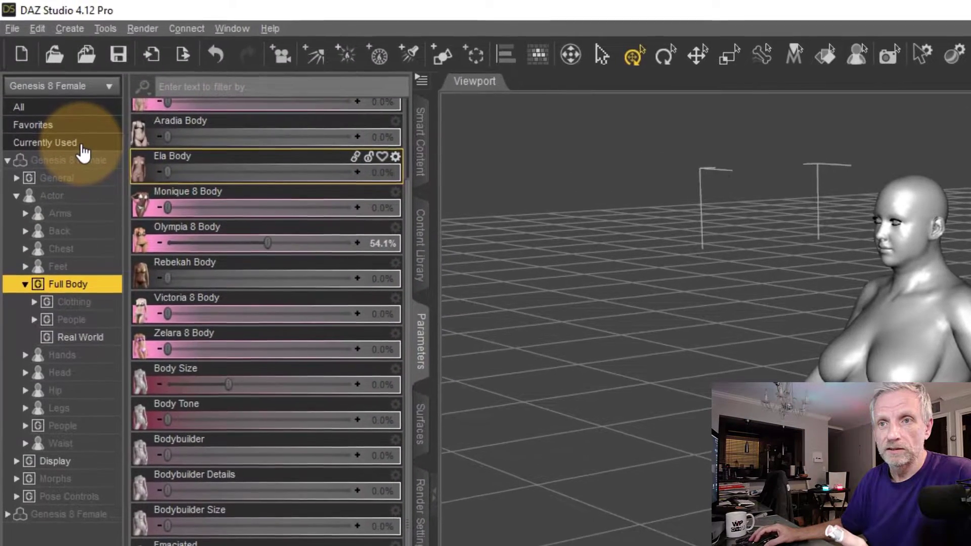
Step: Show the figure's currently used parameters and reset Olympia 8 Body, Heavy and Pear Figure to 0%
click(62, 114)
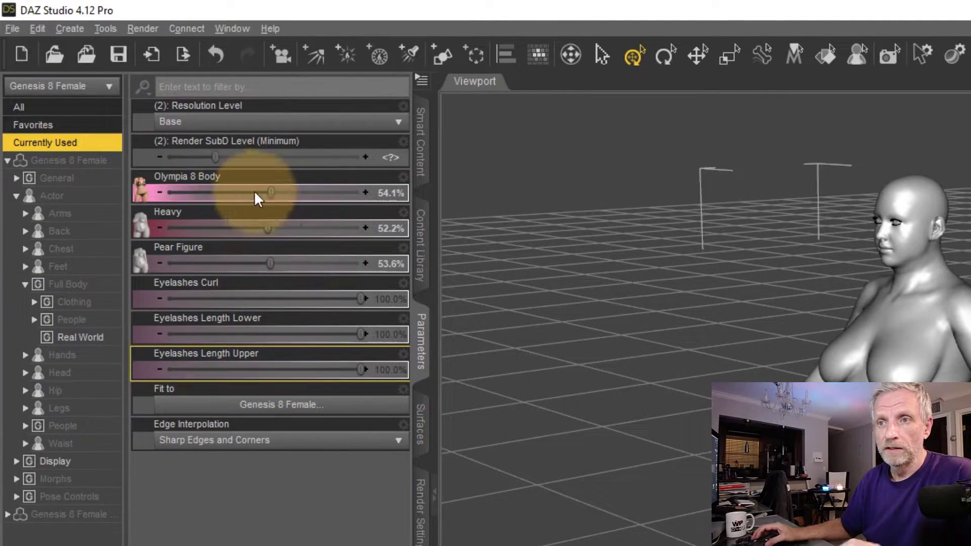
click(227, 245)
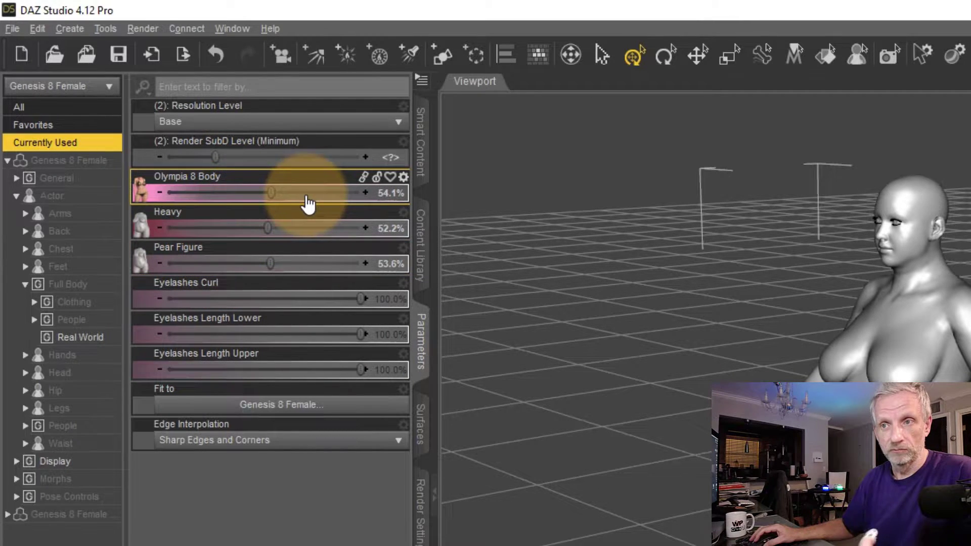
click(404, 178)
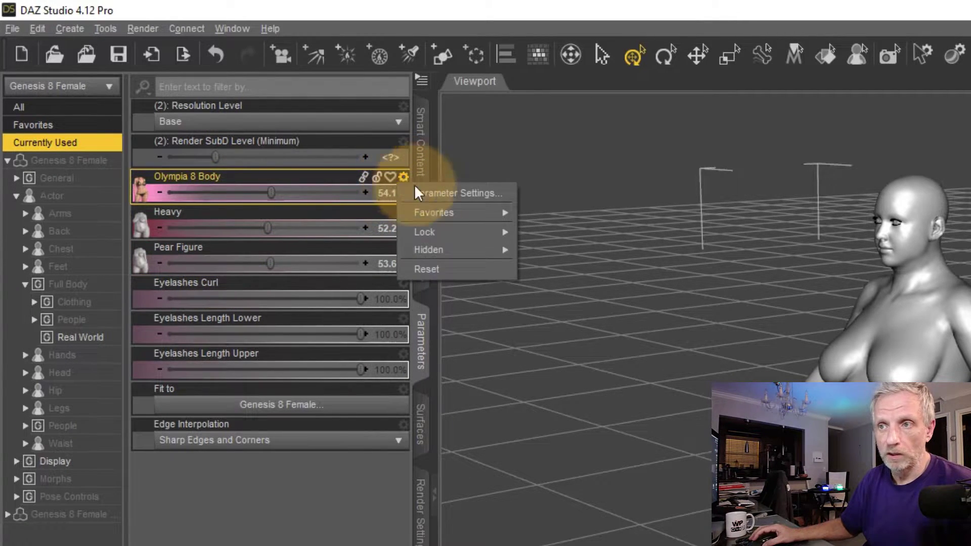
click(459, 269)
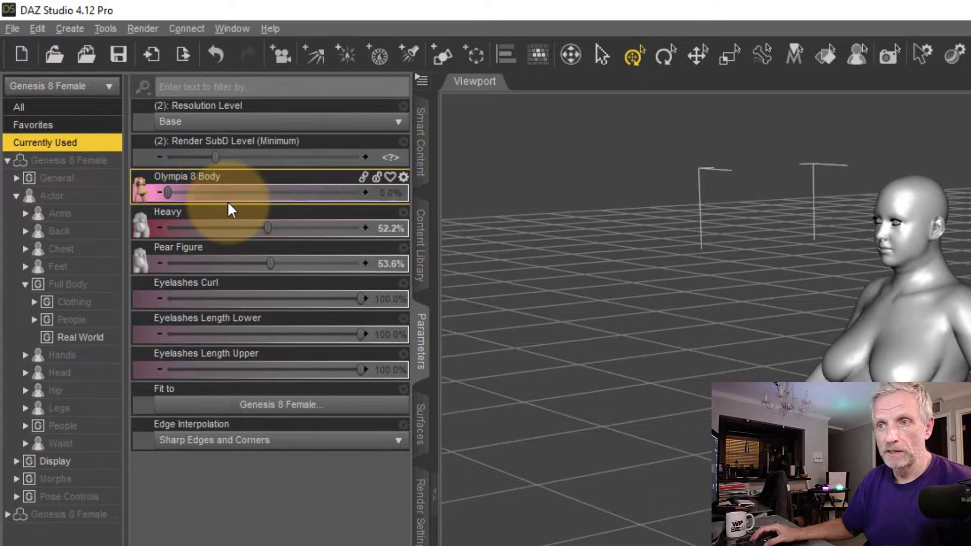
drag(271, 228, 137, 234)
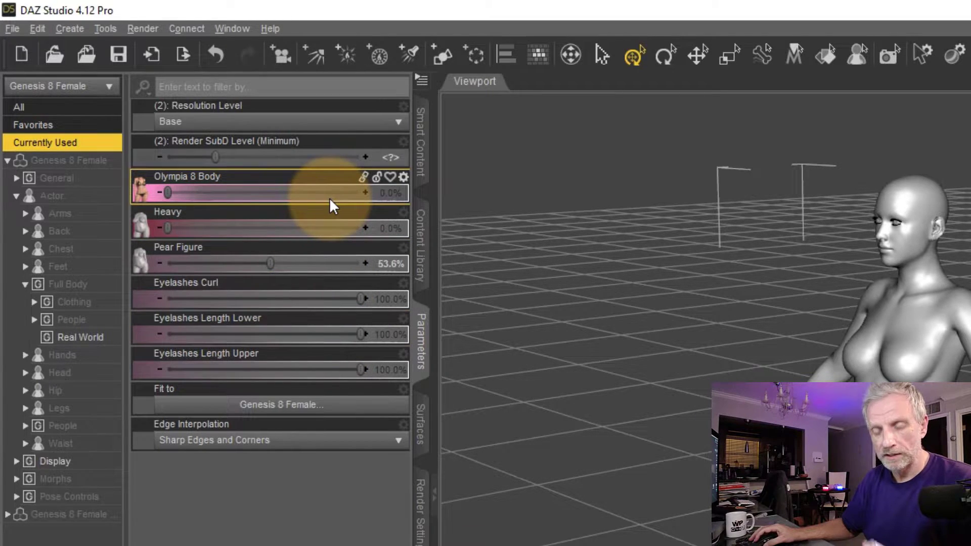
alt+click(298, 264)
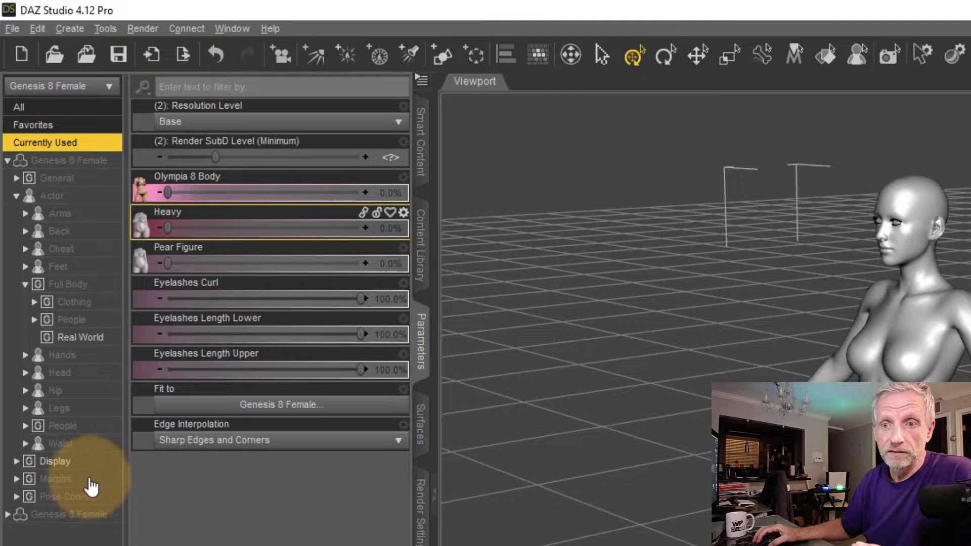
Step: Set My Morph in the HexagonBridge morph group to 100%
click(16, 482)
click(17, 479)
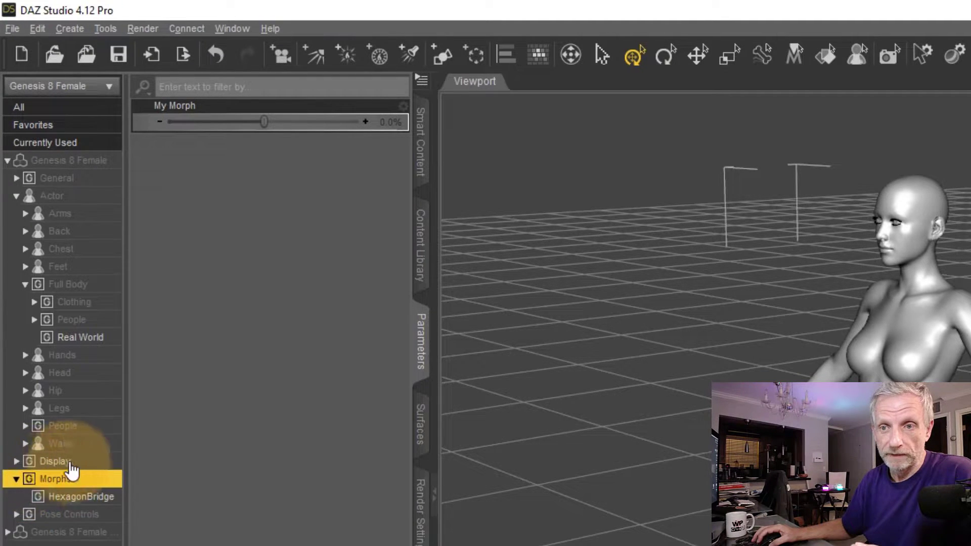
click(79, 499)
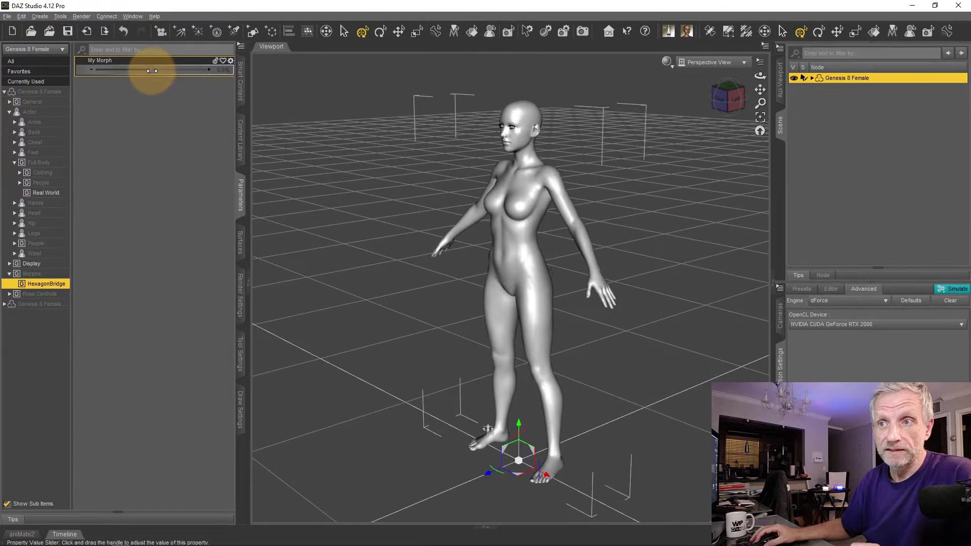
drag(152, 70, 221, 70)
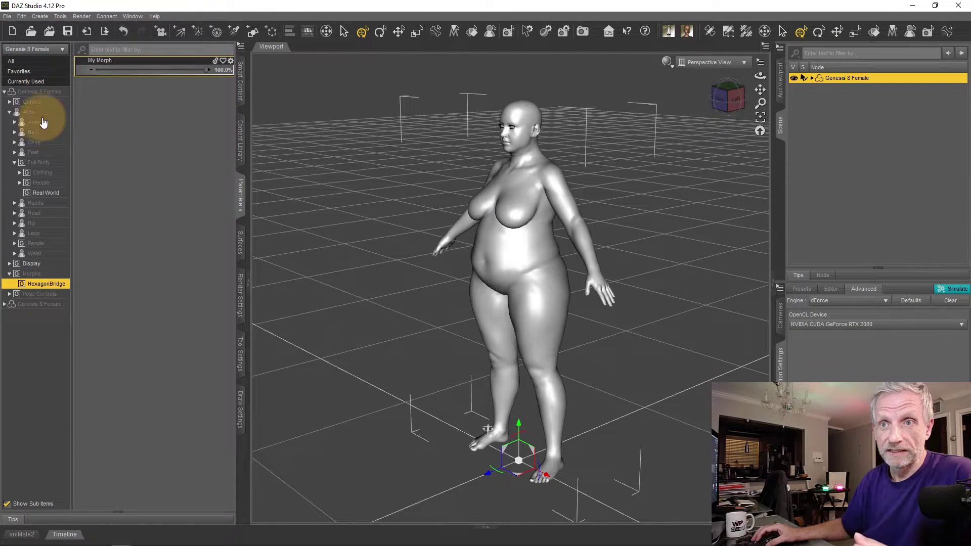
Step: Show the currently used parameters again and test the My Morph dial, leaving it at 100%
click(37, 81)
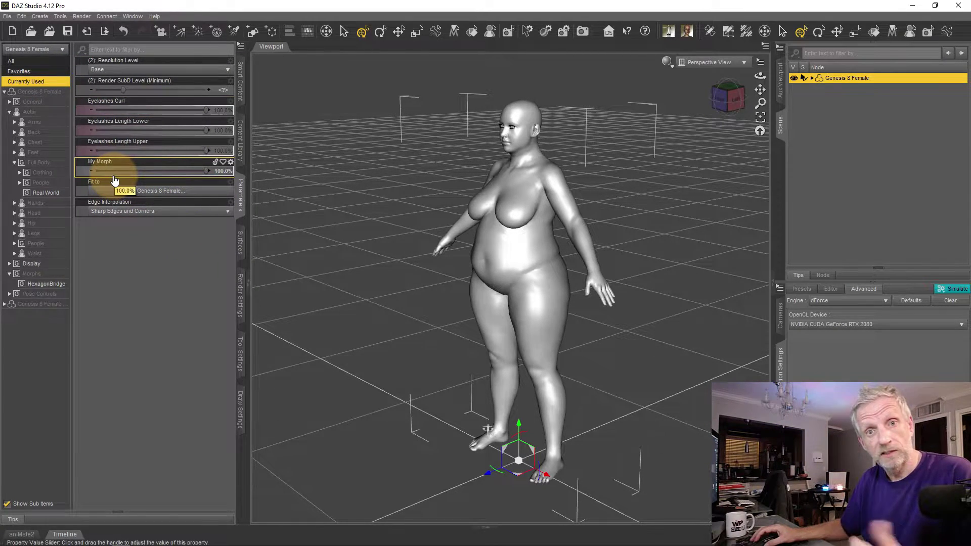
click(160, 165)
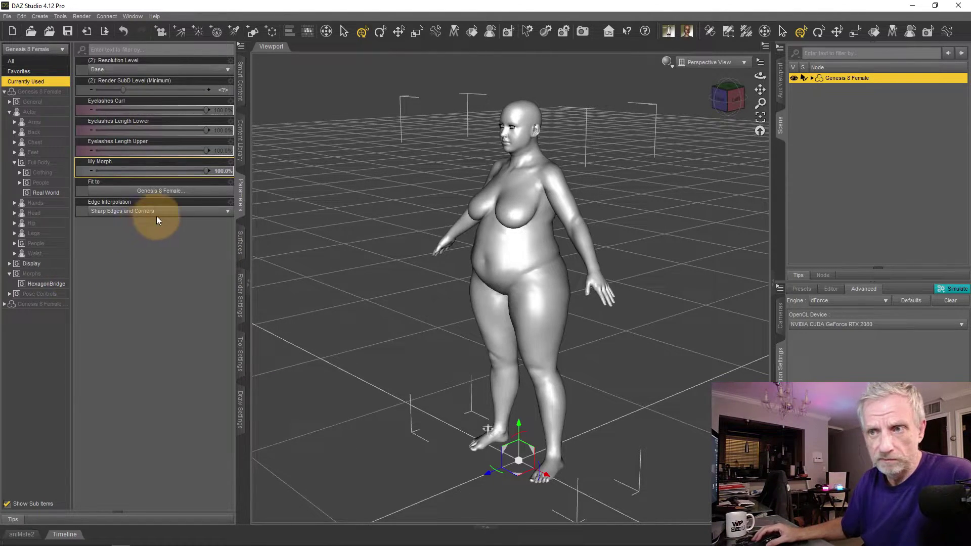
mouse_move(207, 171)
mouse_down()
mouse_move(97, 172)
mouse_move(210, 170)
mouse_up()
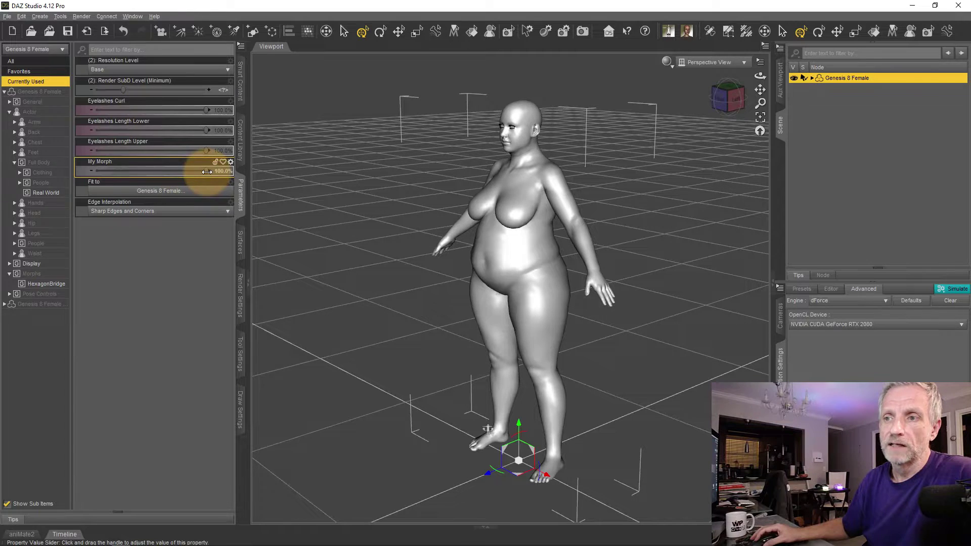
mouse_move(214, 171)
mouse_down()
mouse_move(54, 177)
mouse_move(207, 174)
mouse_up()
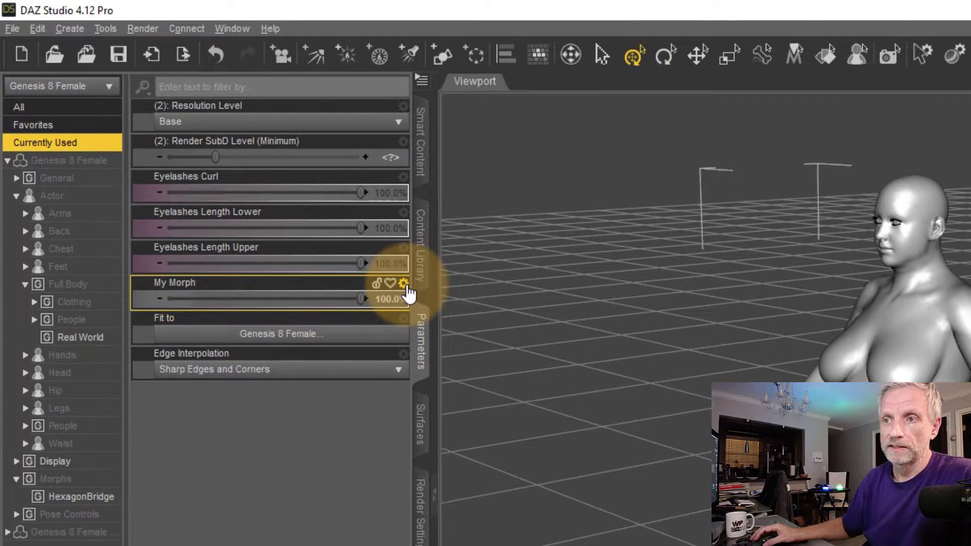
Step: Set My Morph's minimum limit to 0 in its parameter settings and test the dial, leaving it at 100%
click(405, 286)
click(448, 296)
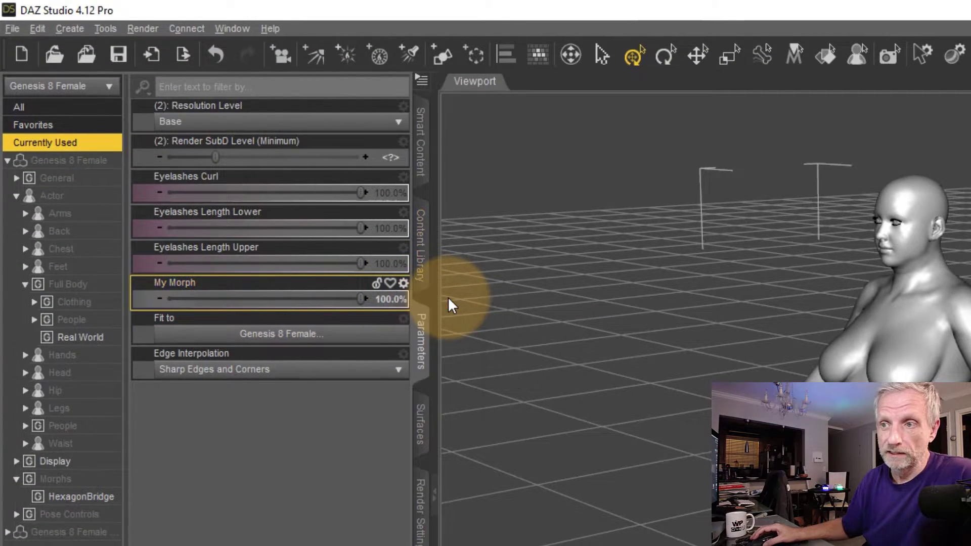
drag(653, 130, 620, 172)
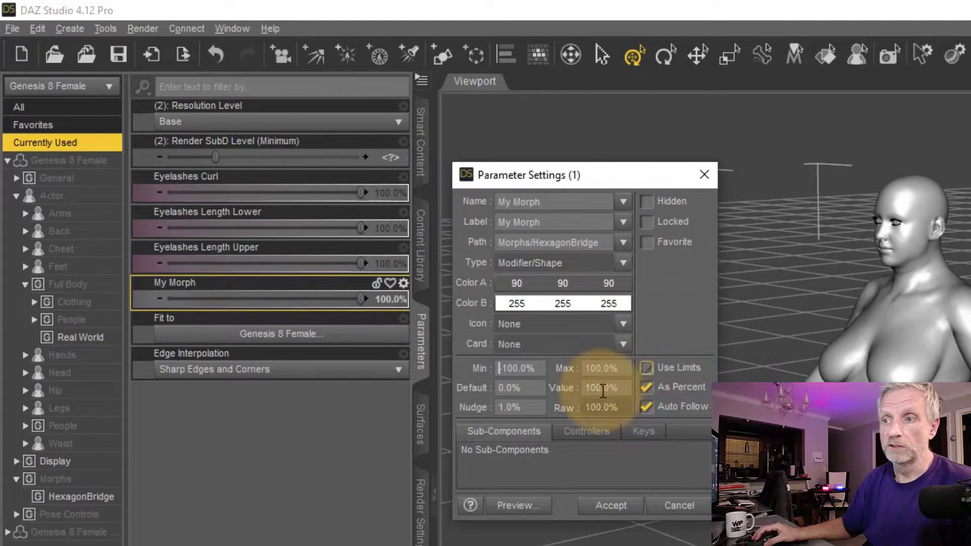
drag(542, 369, 456, 372)
text(0)
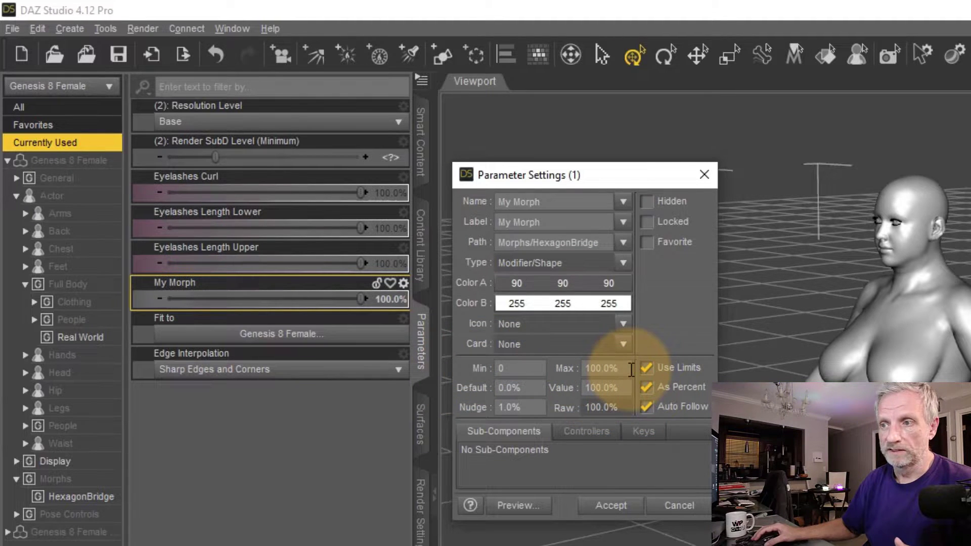
click(612, 506)
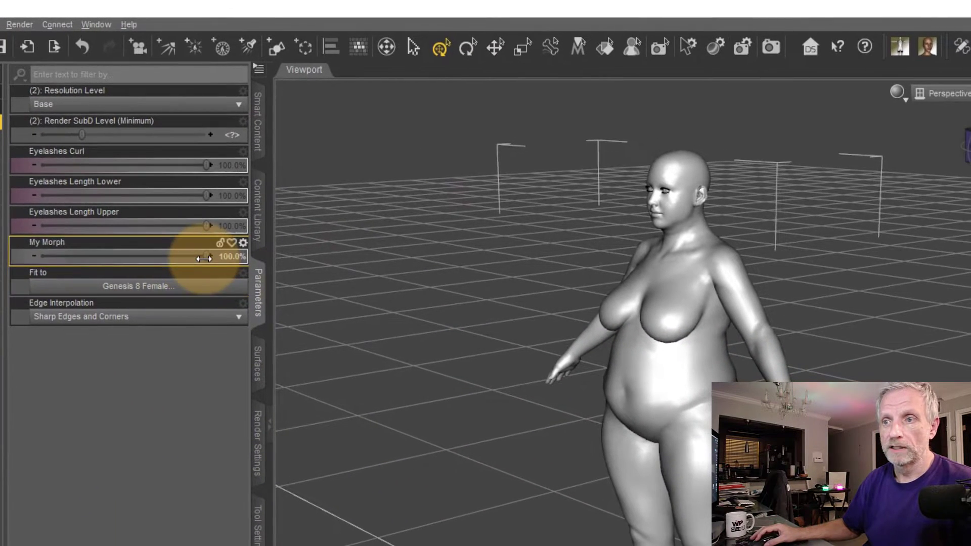
drag(360, 299, 199, 305)
drag(68, 261, 230, 258)
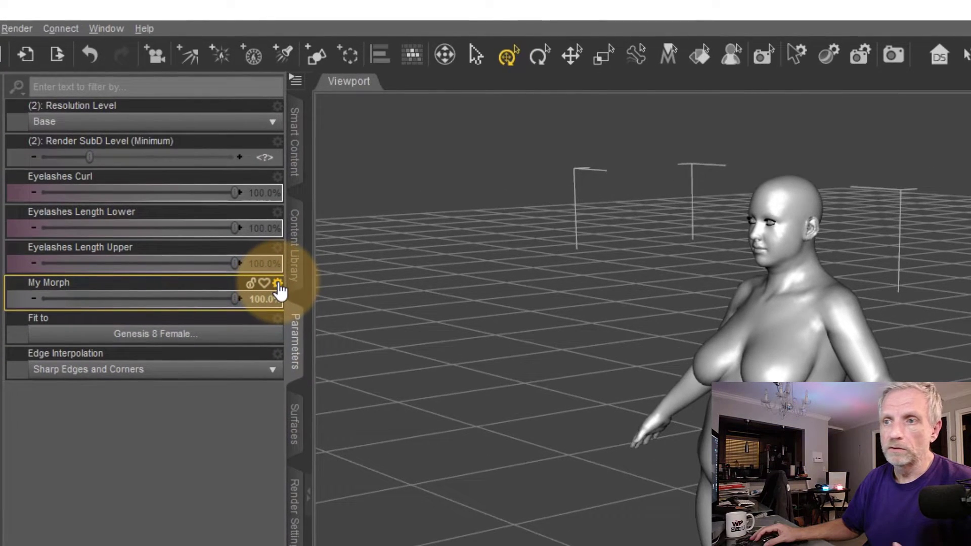
Step: Switch My Morph from percent to decimal values in its parameter settings and test the dial, leaving it at 1.00
click(247, 247)
click(301, 260)
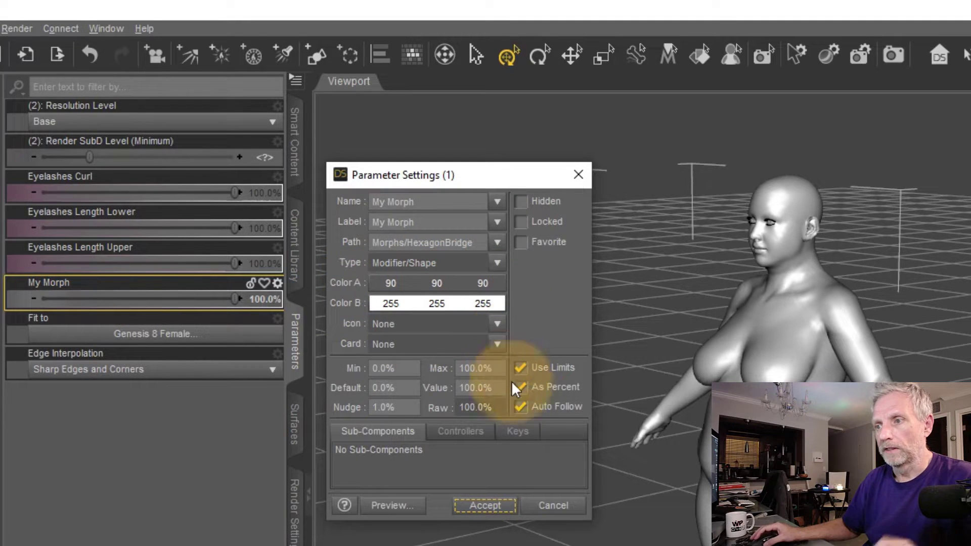
click(521, 388)
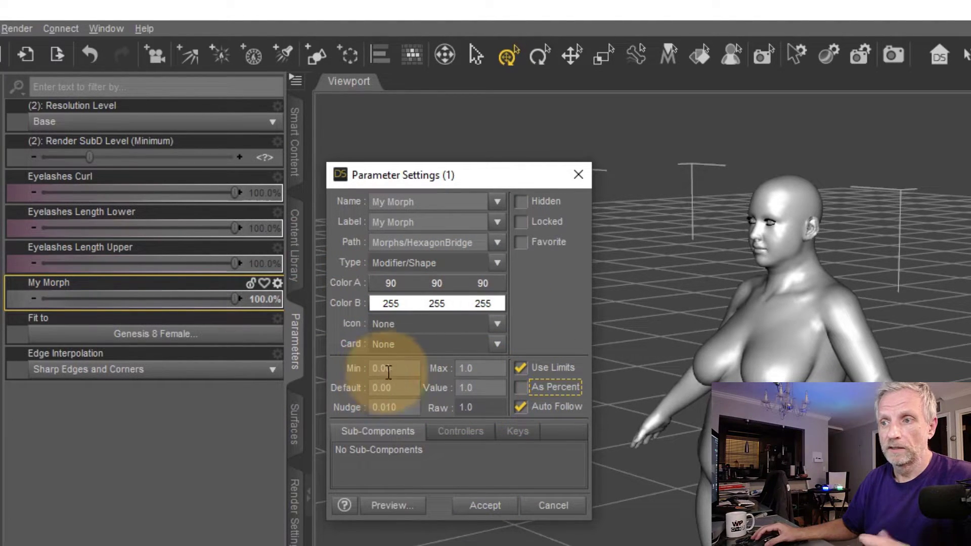
click(484, 506)
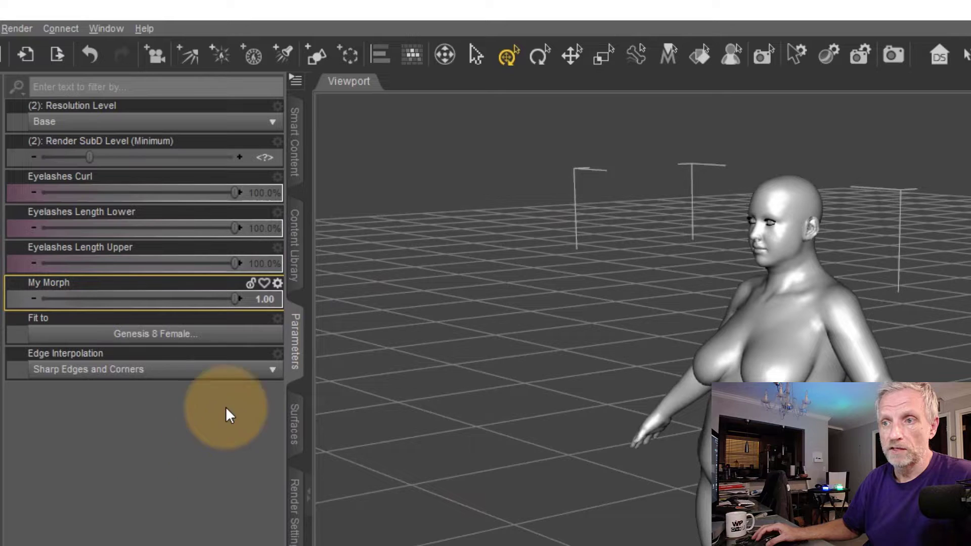
drag(234, 305, 273, 314)
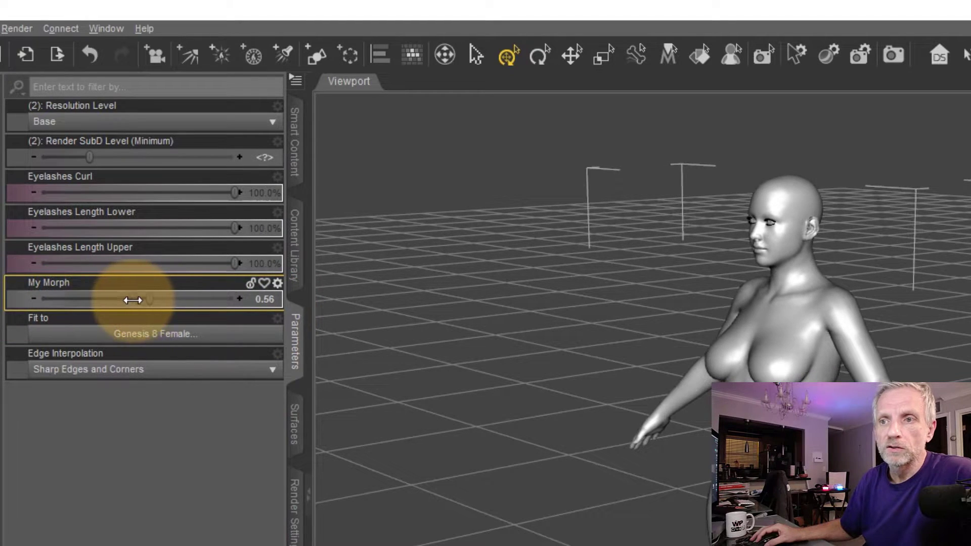
drag(141, 299, 152, 298)
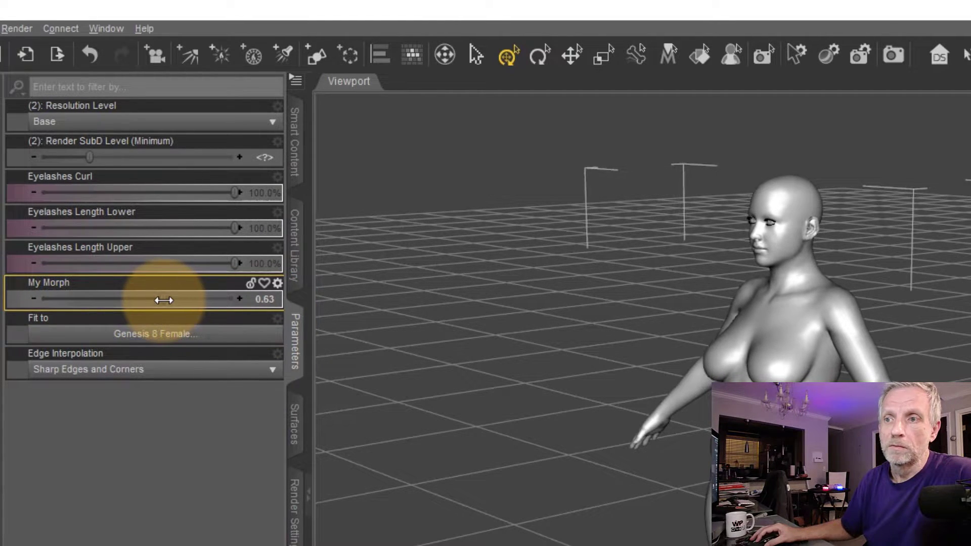
drag(151, 309, 243, 336)
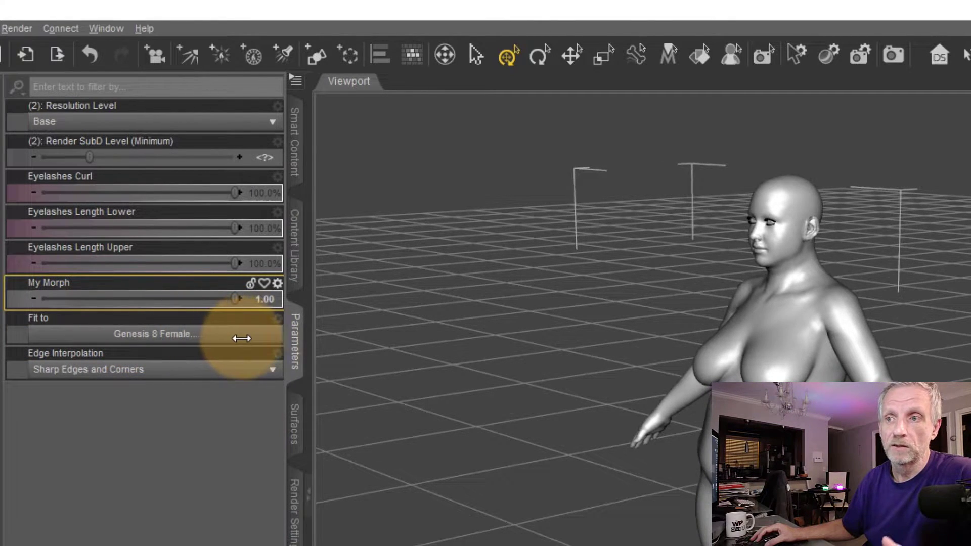
Step: Set My Morph's default value to 1 in its parameter settings and test the dial, leaving it at 1.00
click(279, 285)
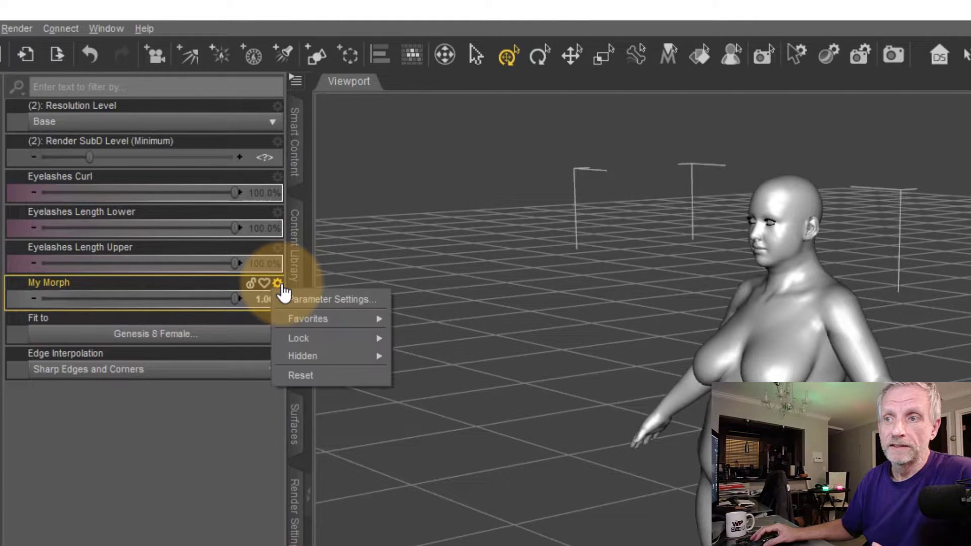
click(348, 299)
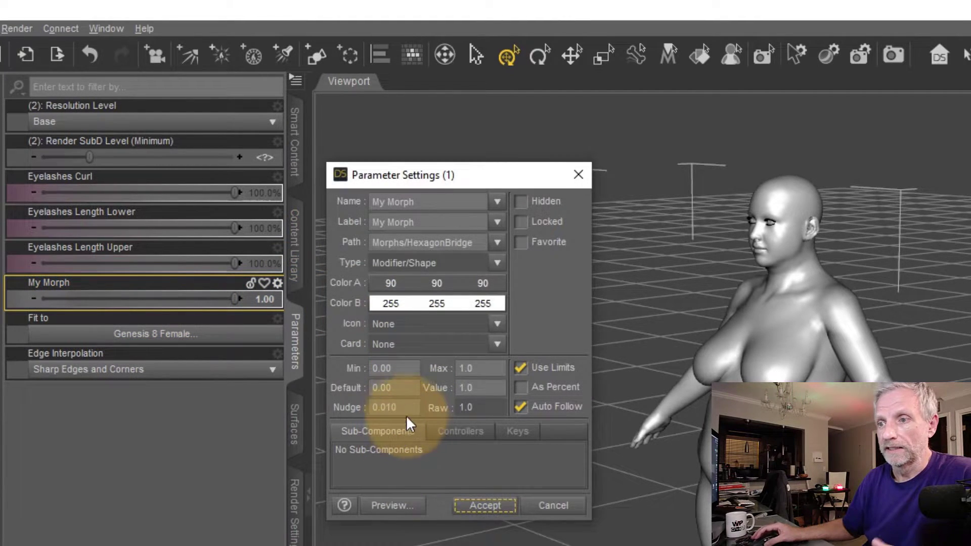
double_click(395, 390)
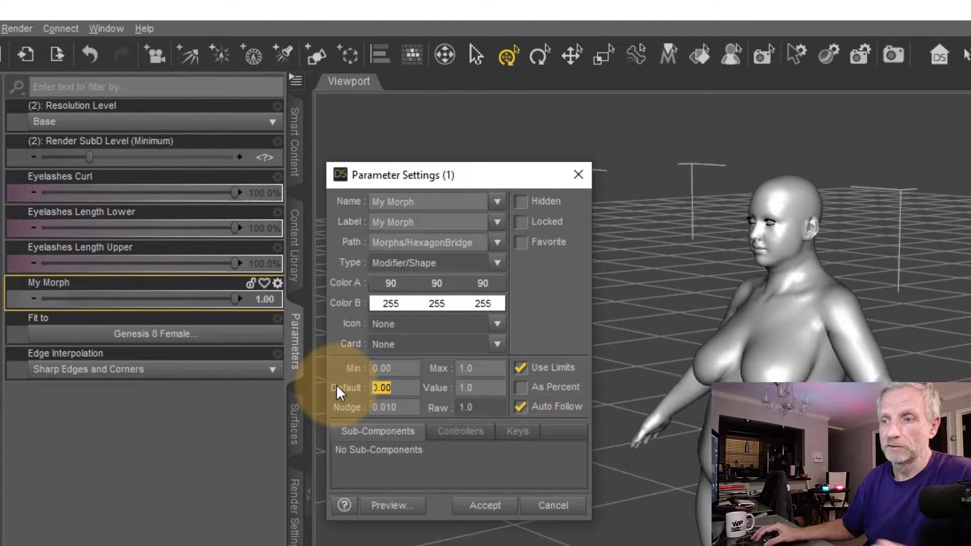
text(1)
click(488, 508)
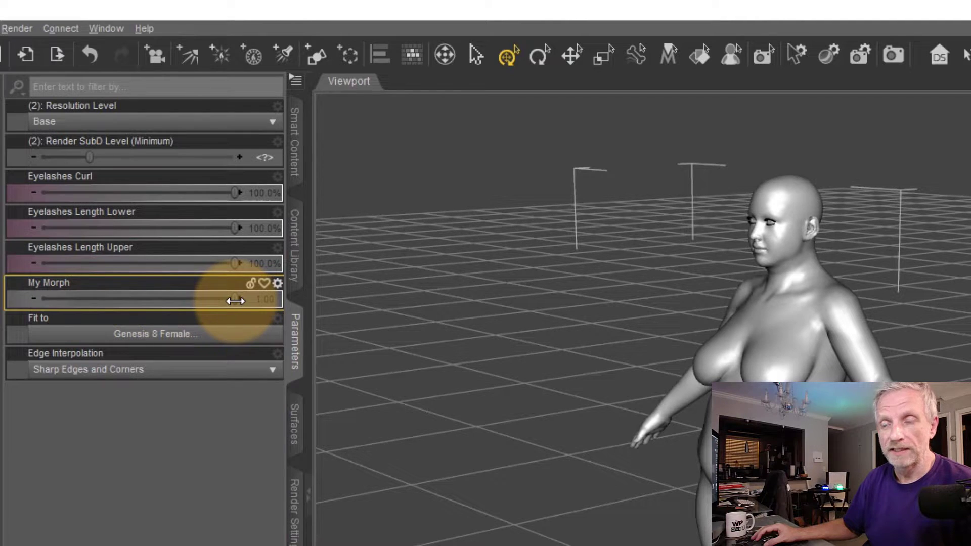
drag(206, 296, 117, 293)
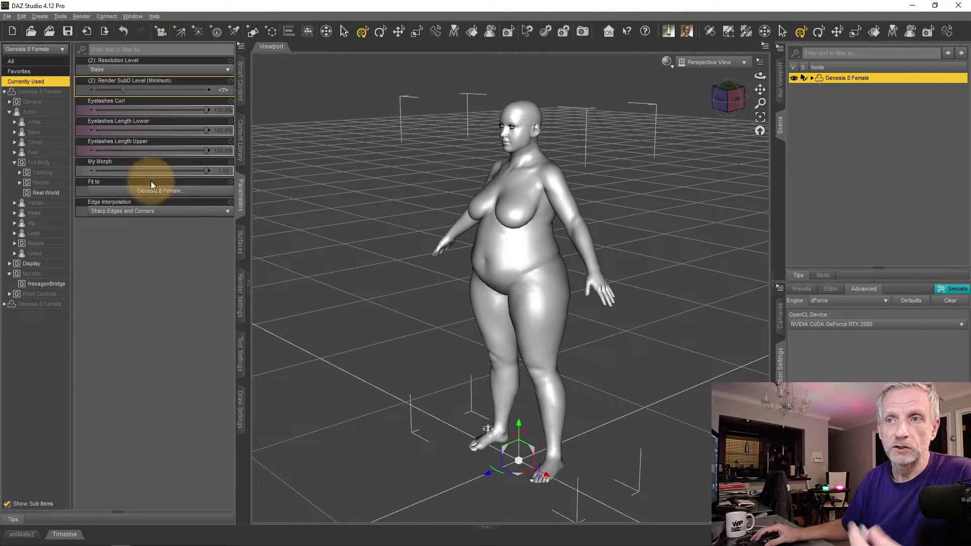
Step: Change My Morph's parameter name to MyCharacter and its label to SpecialCharacter
click(230, 162)
click(260, 188)
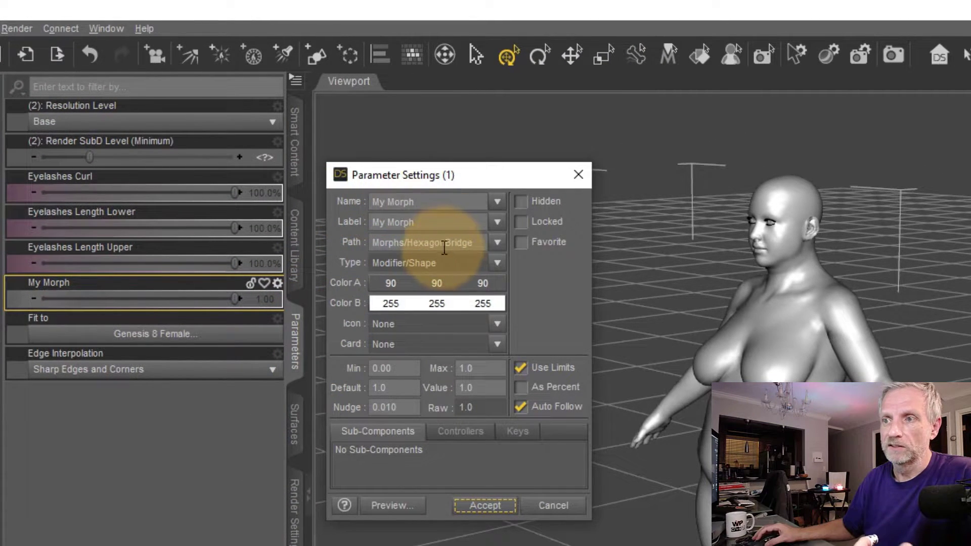
drag(416, 202, 371, 202)
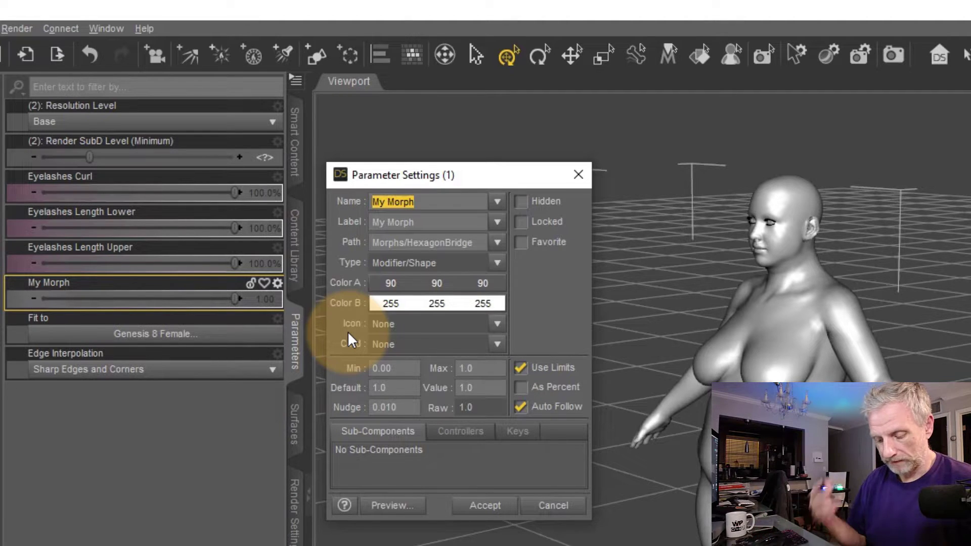
text(MyCharactar)
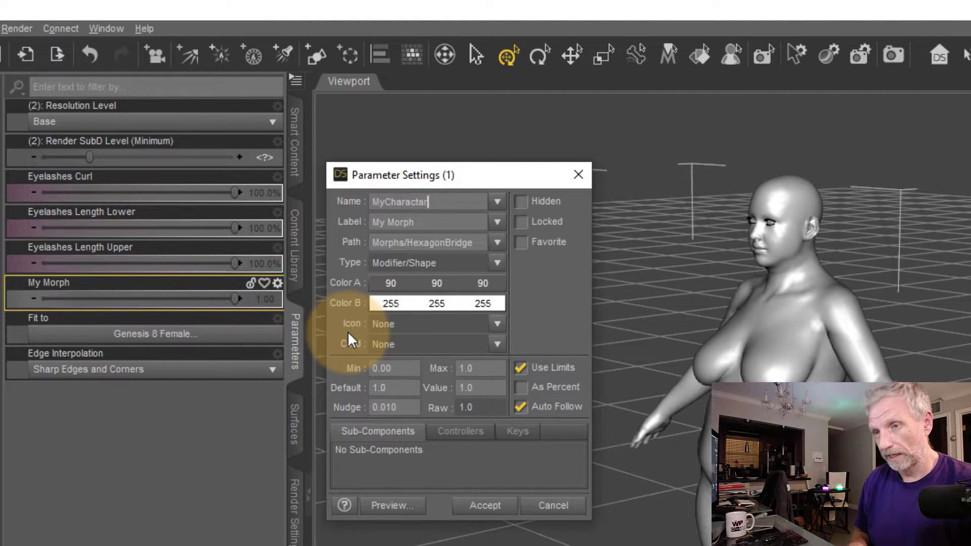
key(BackSpace)
key(BackSpace)
text(er)
key(Return)
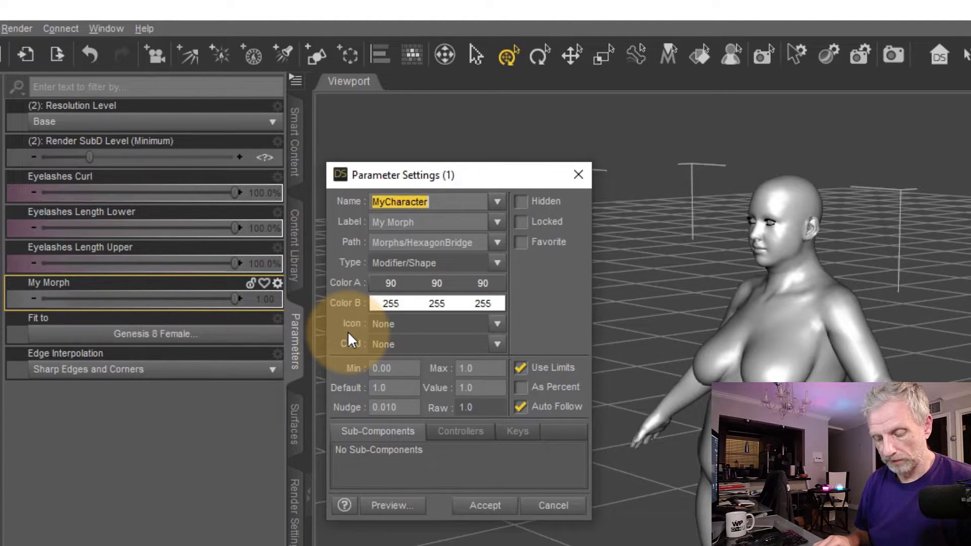
key(Tab)
key(Tab)
text(SpecialCharacter)
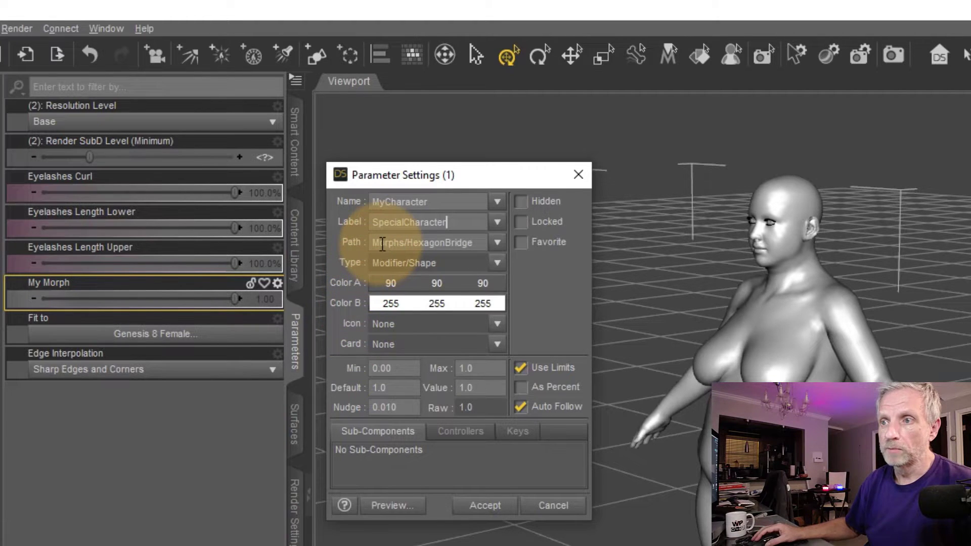
Step: Set the morph's path to a subgroup of People named after the author and accept the parameter settings
drag(474, 245, 349, 254)
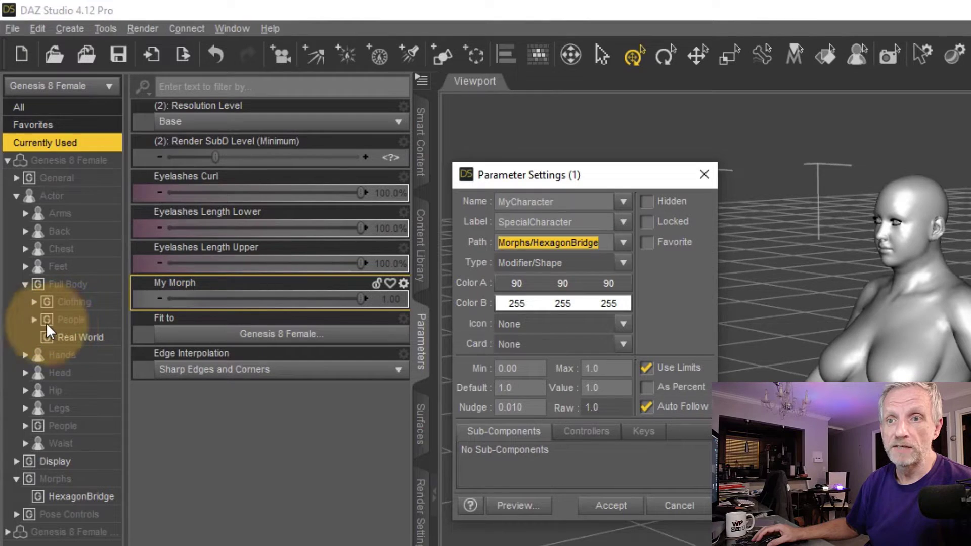
text(People/Jay)
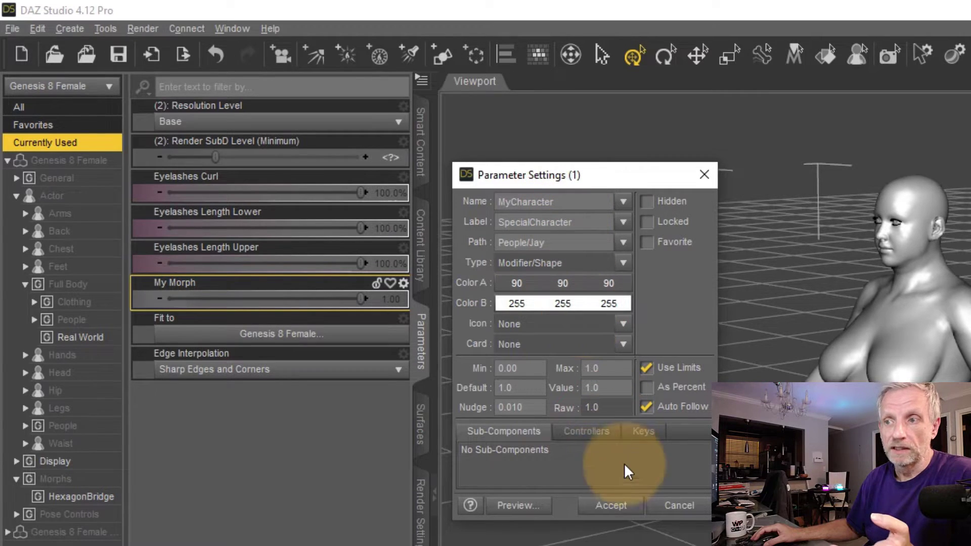
click(611, 506)
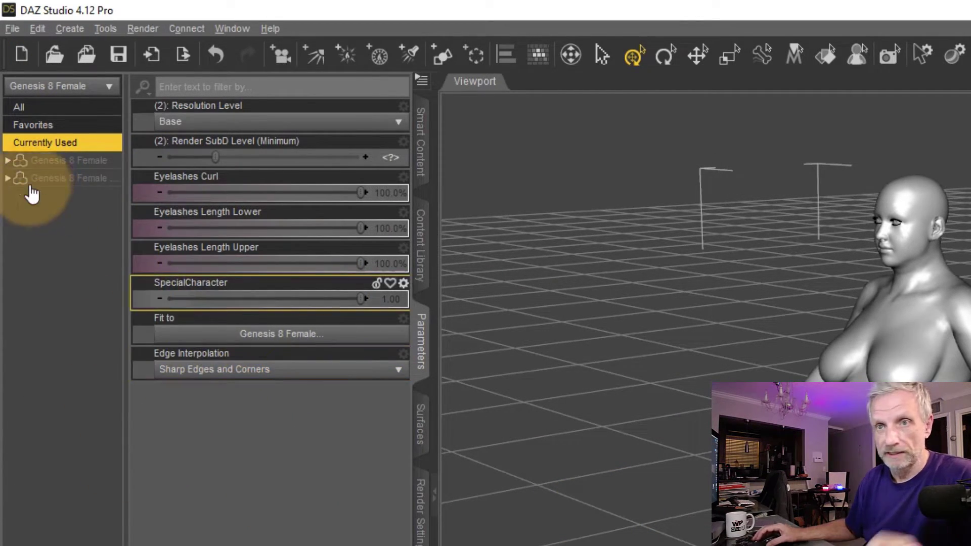
Step: Show the author's subgroup under People for Genesis 8 Female and set SpecialCharacter to 0.00
click(8, 160)
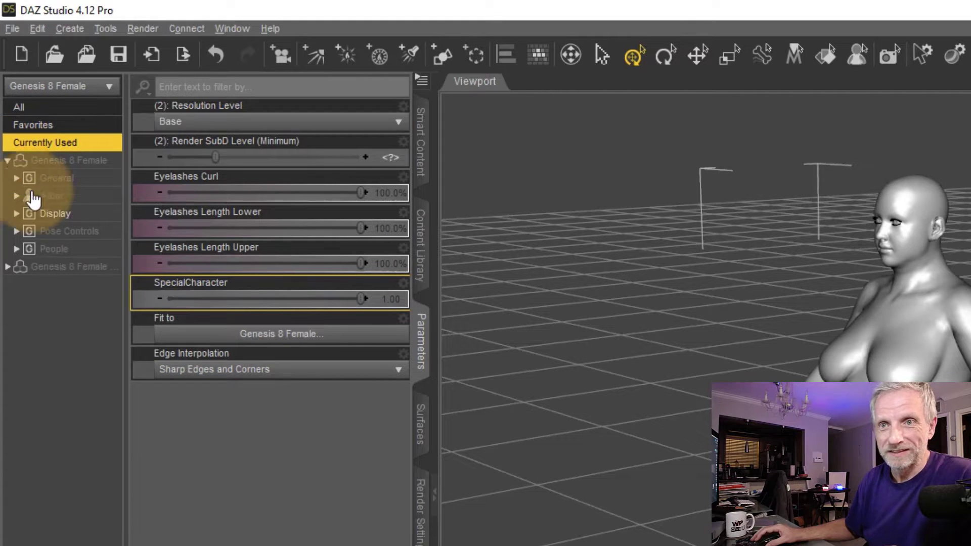
click(16, 249)
click(71, 249)
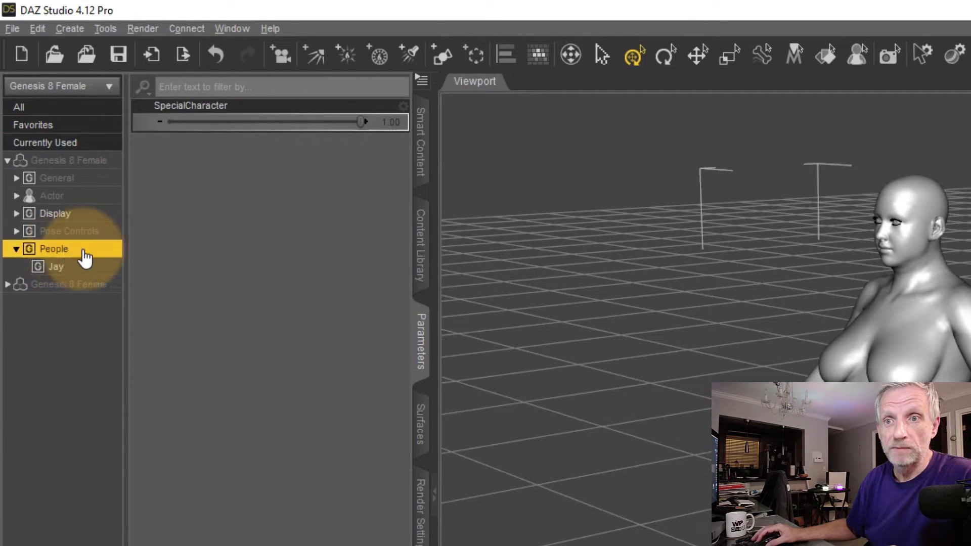
click(91, 271)
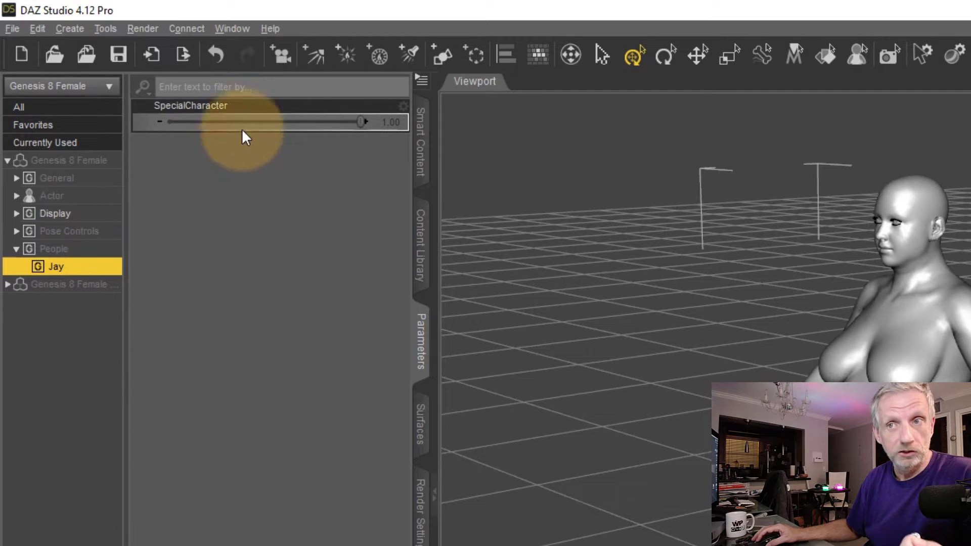
drag(359, 128, 172, 127)
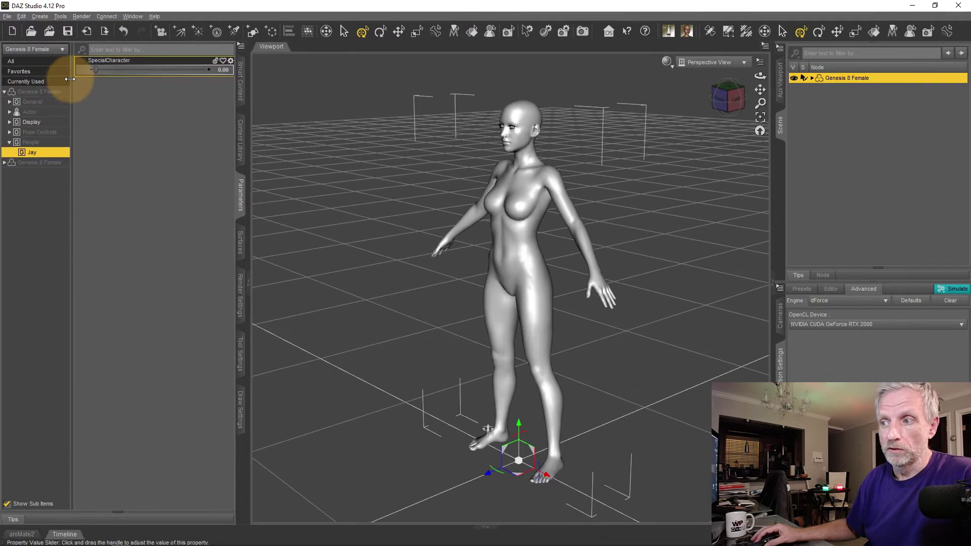
drag(70, 79, 32, 80)
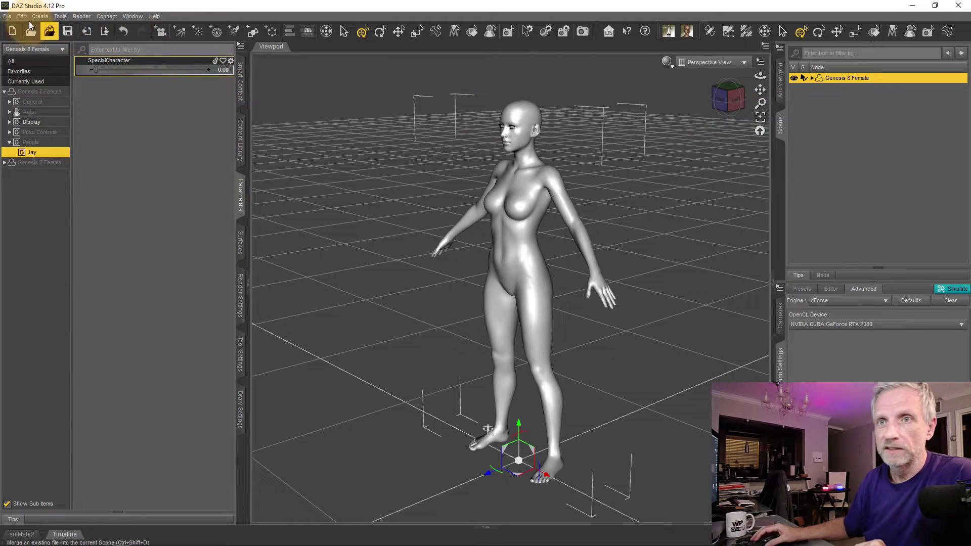
Step: Open the save options for a morph support asset, keeping C:/Users/Public/Documents/My DAZ 3D Library as the asset directory
click(7, 16)
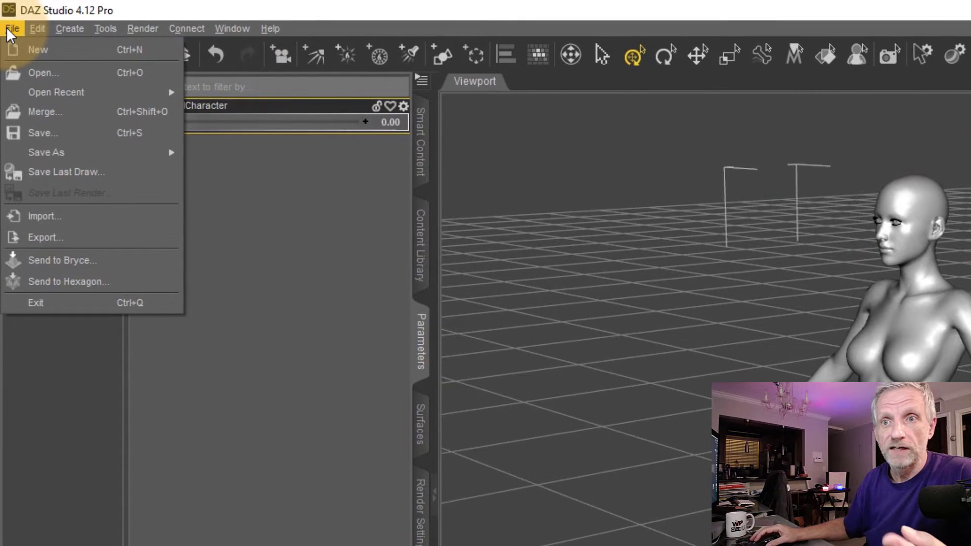
mouse_move(121, 158)
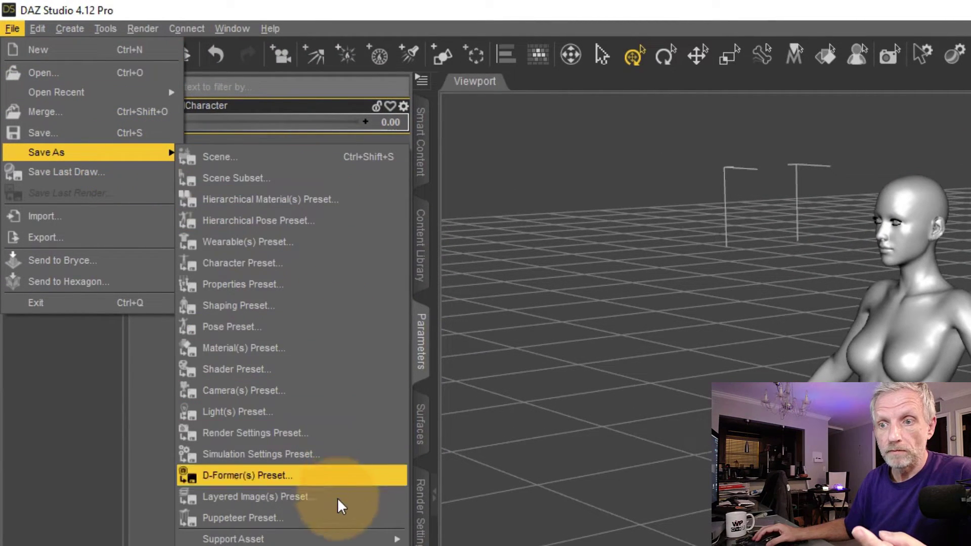
mouse_move(320, 539)
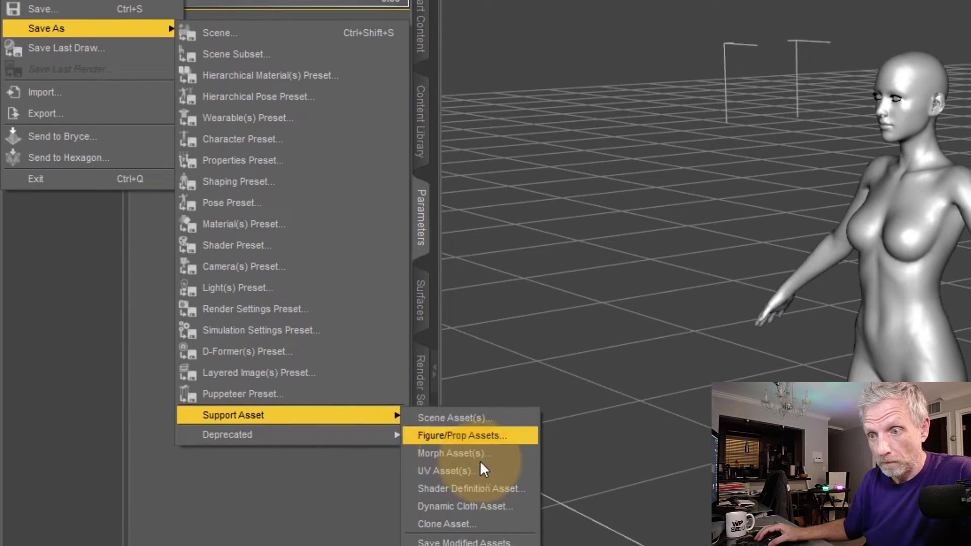
click(506, 454)
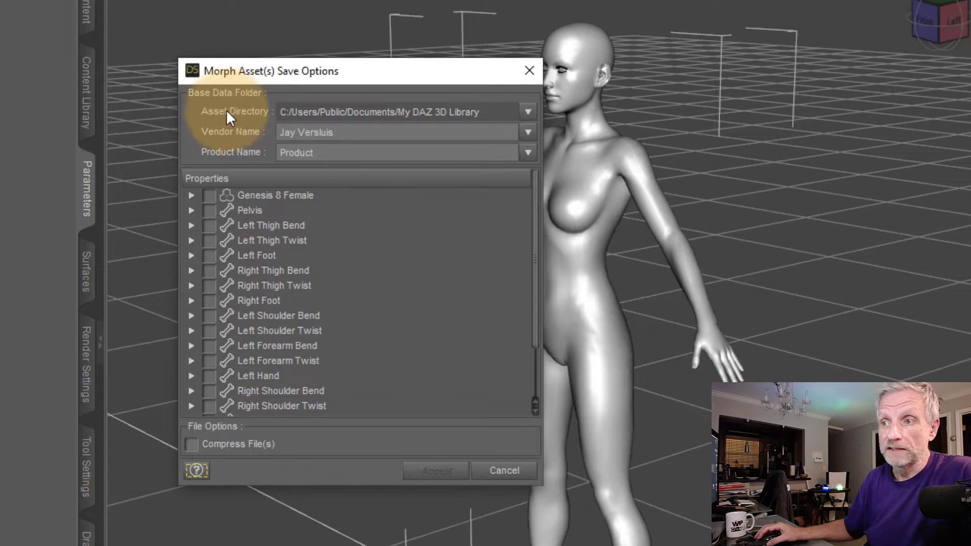
click(528, 111)
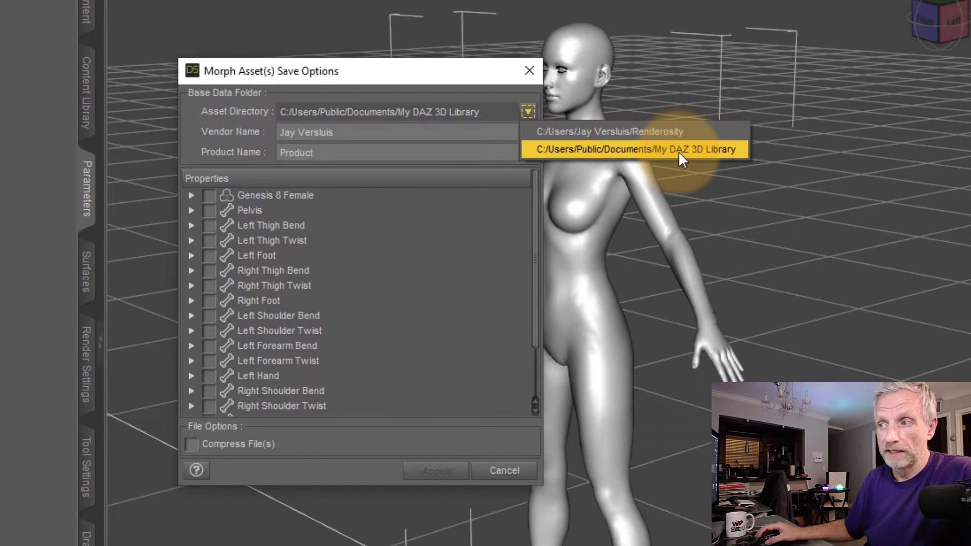
click(441, 72)
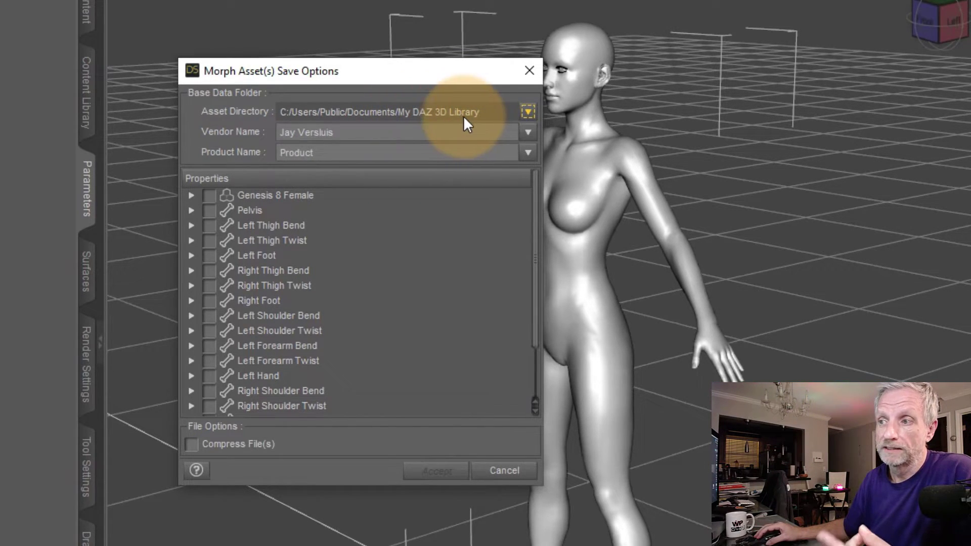
Step: Include only SpecialCharacter from the author's subgroup under Genesis 8 Female's People group and save the morph asset uncompressed with product name Product
drag(277, 132, 203, 168)
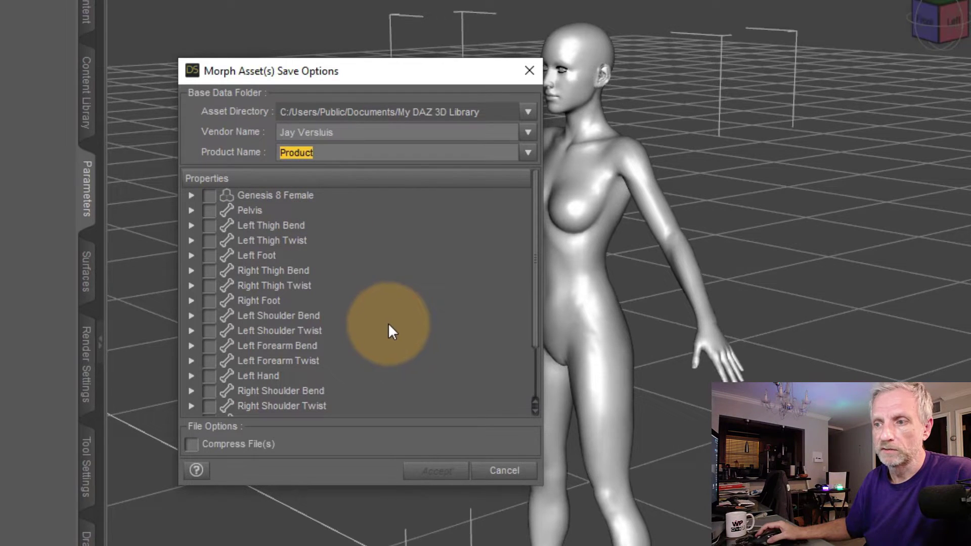
scroll(384, 273, down, 2)
scroll(383, 273, up, 2)
click(191, 195)
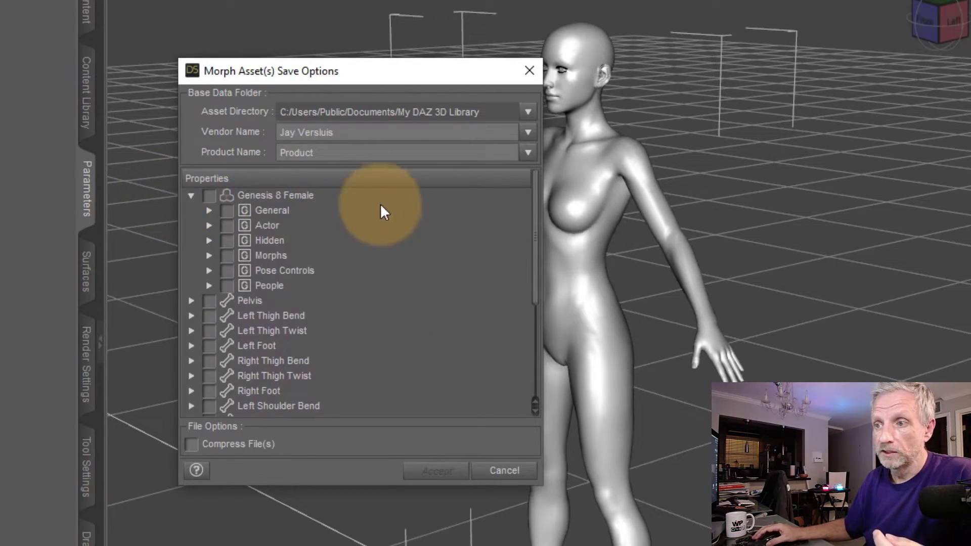
click(209, 286)
click(226, 301)
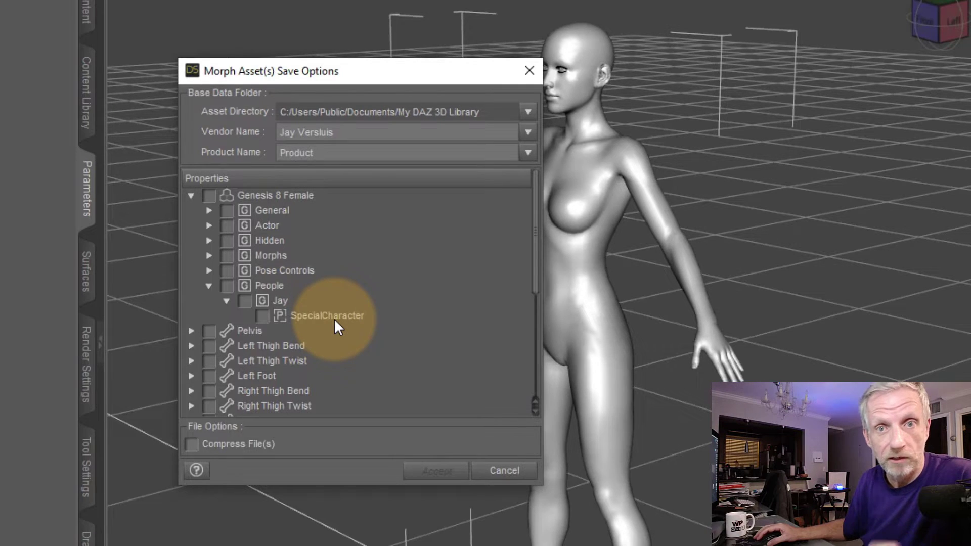
click(262, 316)
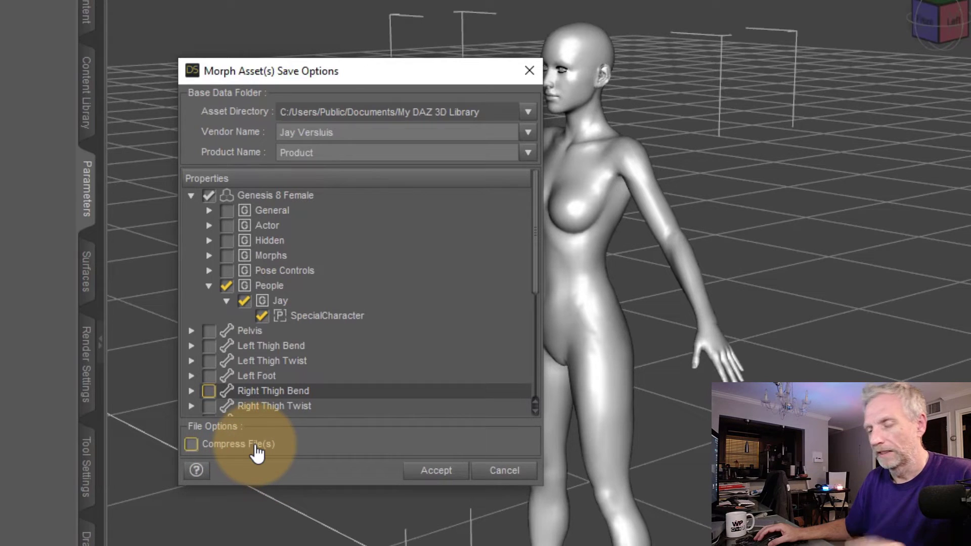
click(436, 470)
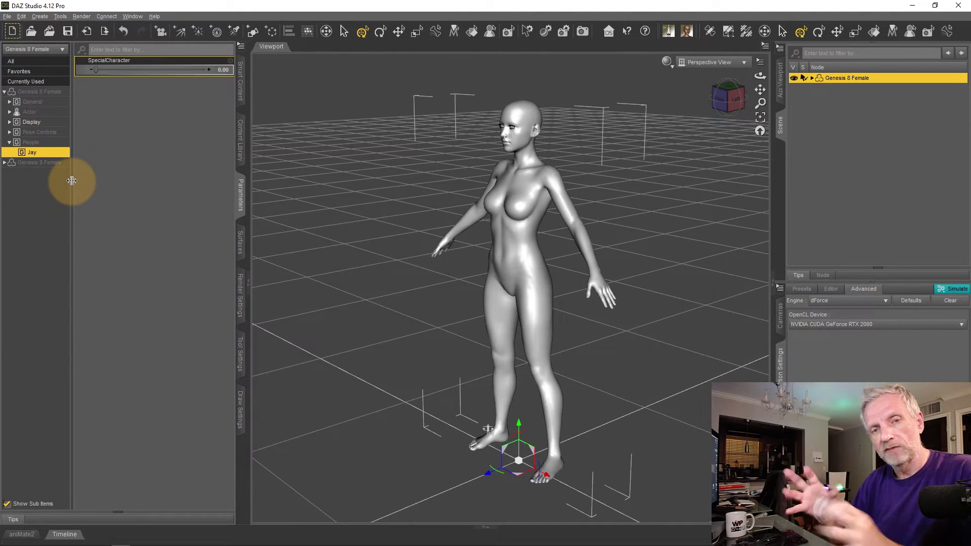
Step: Delete the Genesis 8 Female figure from the scene and load a fresh Genesis 8 Basic Female
click(808, 117)
click(833, 79)
key(Delete)
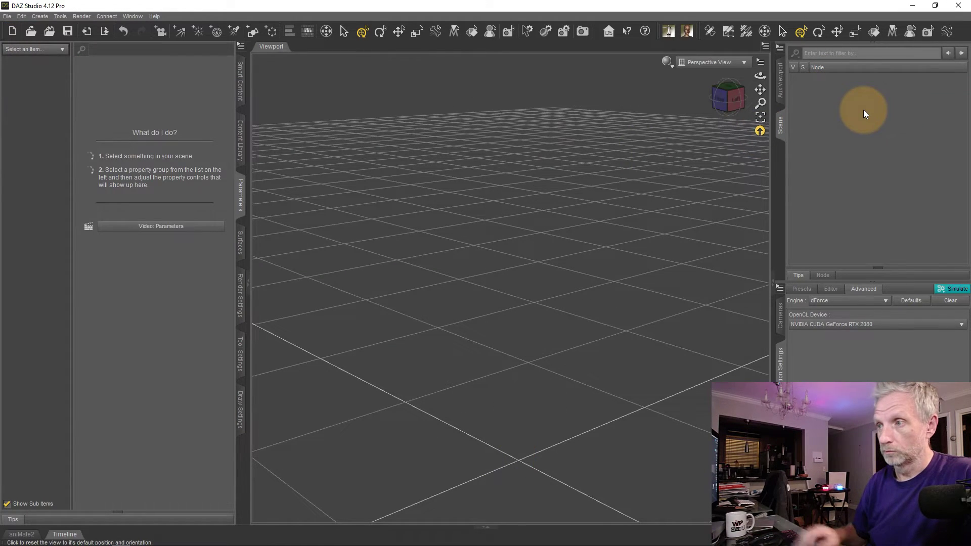
click(242, 82)
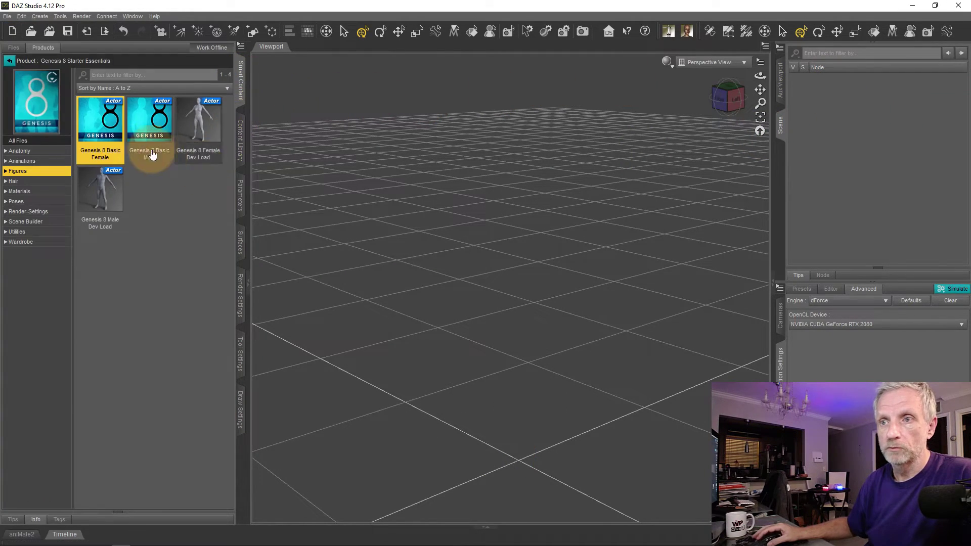
double_click(119, 145)
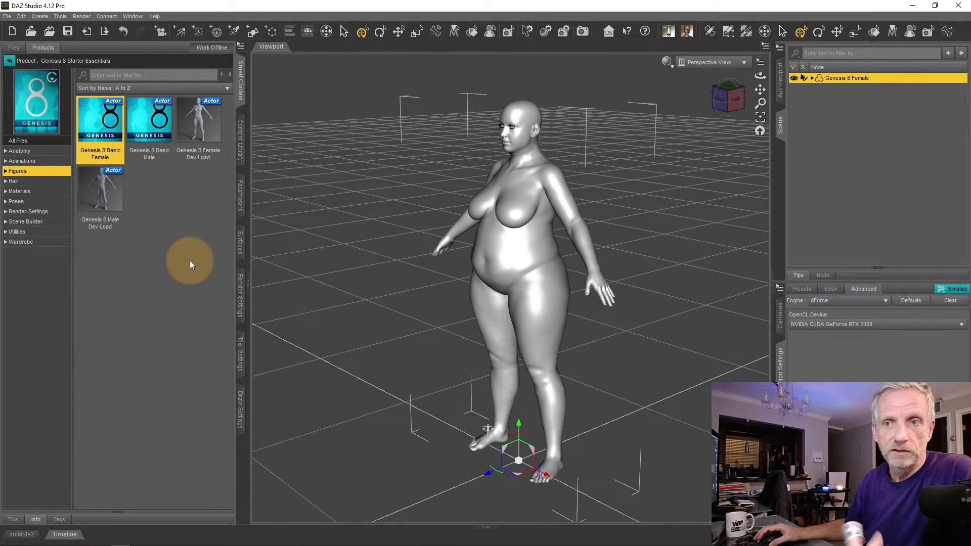
Step: Test the saved SpecialCharacter morph on the new figure by dialing it down to 0.00 and back up to full strength
click(241, 202)
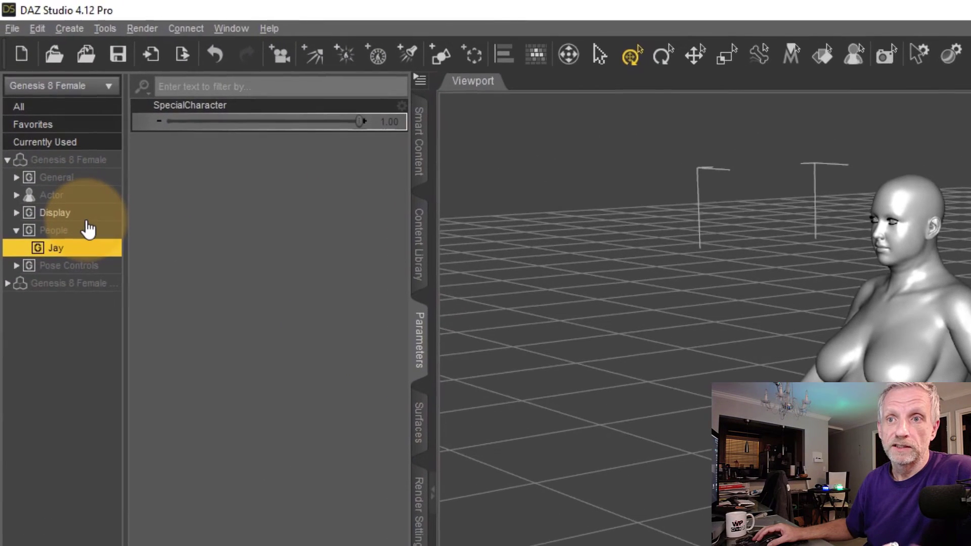
drag(362, 121, 85, 145)
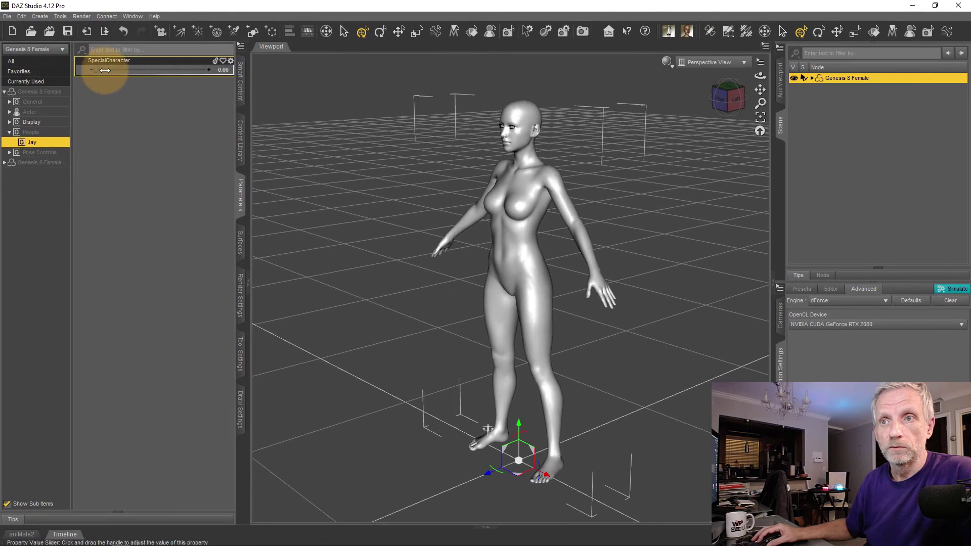
drag(168, 122, 368, 124)
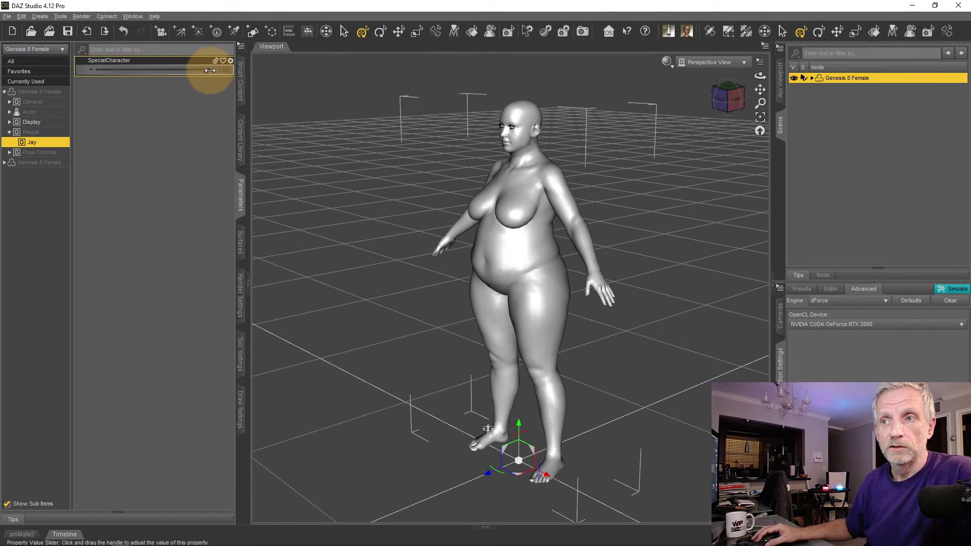